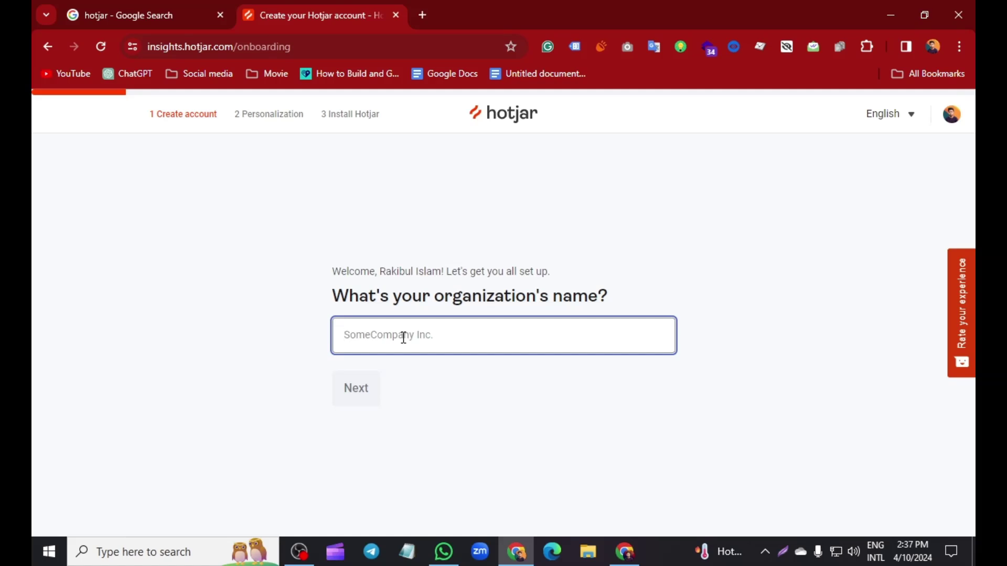
- Enter the organization's name and set its size to 1 - 10 employees in the onboarding form
text(Rakibul GA4)
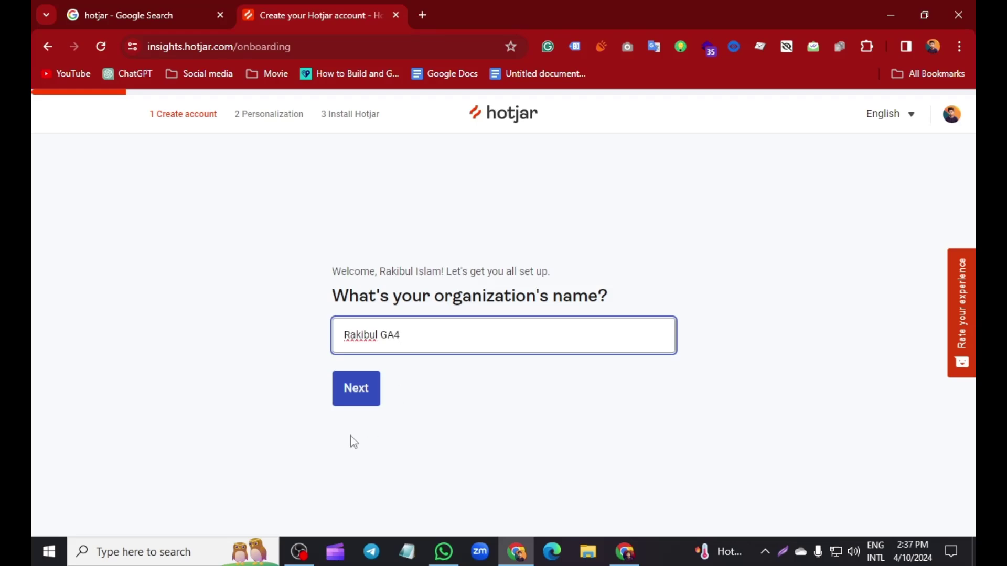
click(353, 401)
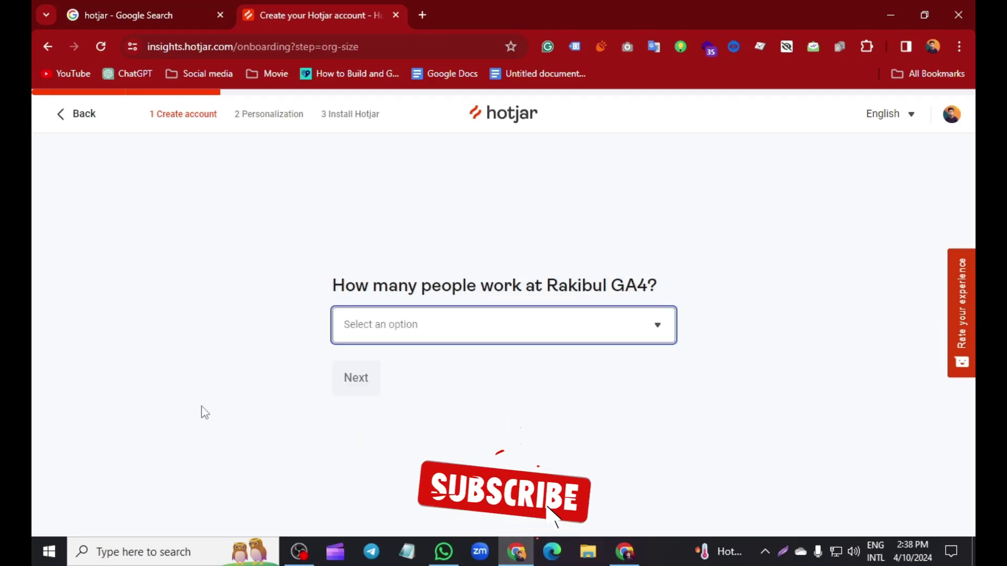
click(436, 326)
click(411, 369)
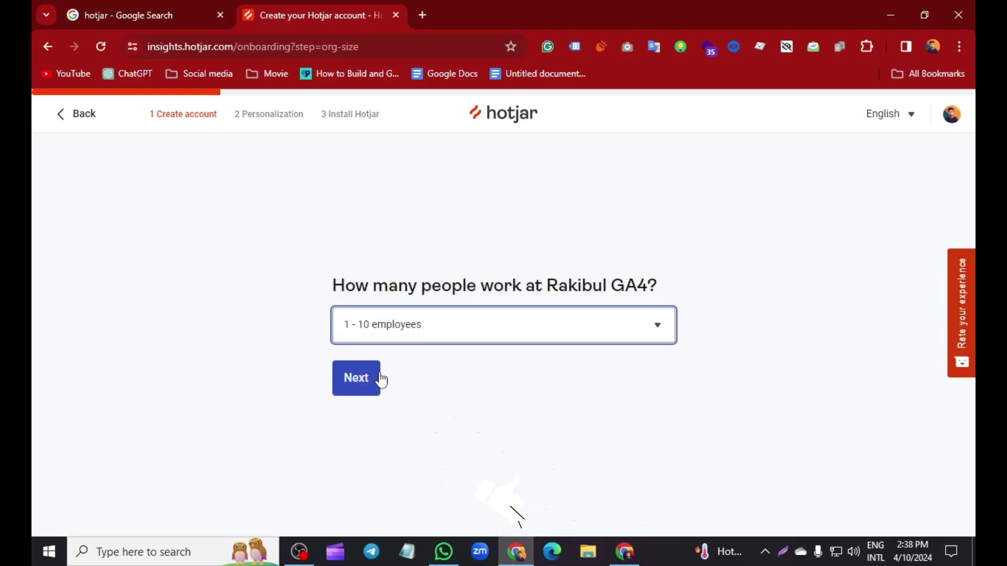
click(382, 377)
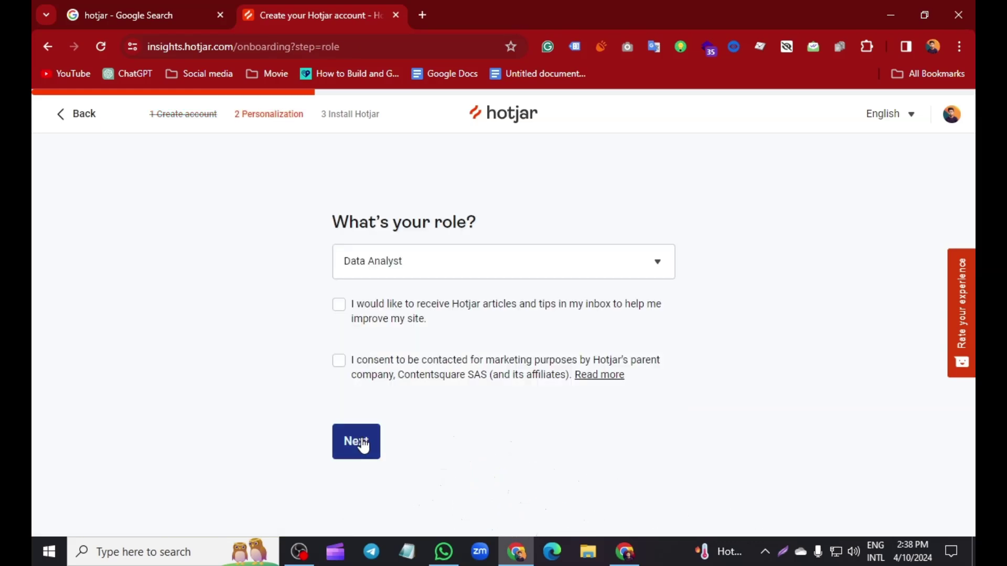
- Submit Data Analyst as the role without the marketing consents, and skip the question about previous Hotjar experience
click(367, 437)
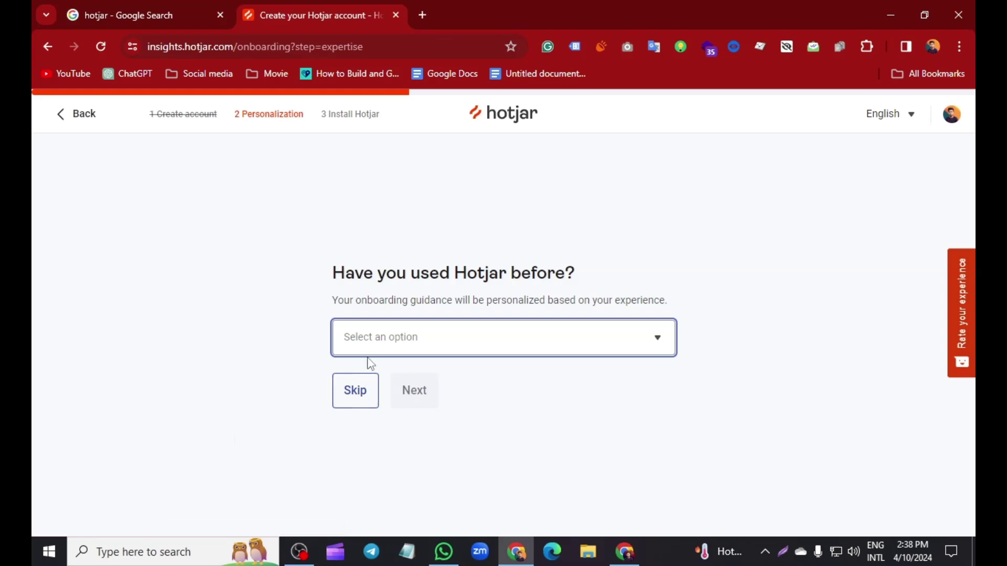
click(367, 398)
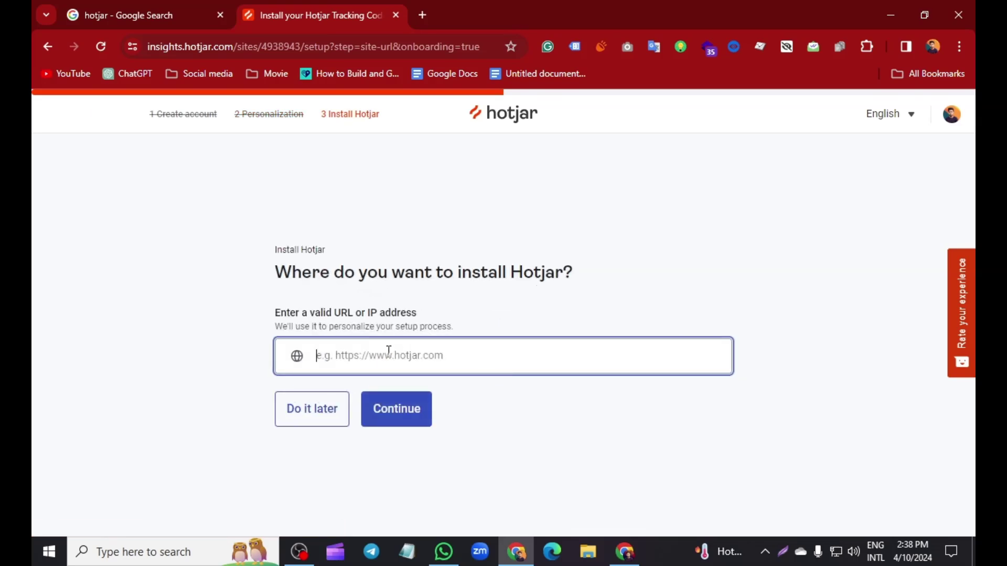
- Copy the address of the dev-web-analytics-recorded-batch-01 site from the other Chrome window and submit it as the Hotjar installation site
click(629, 560)
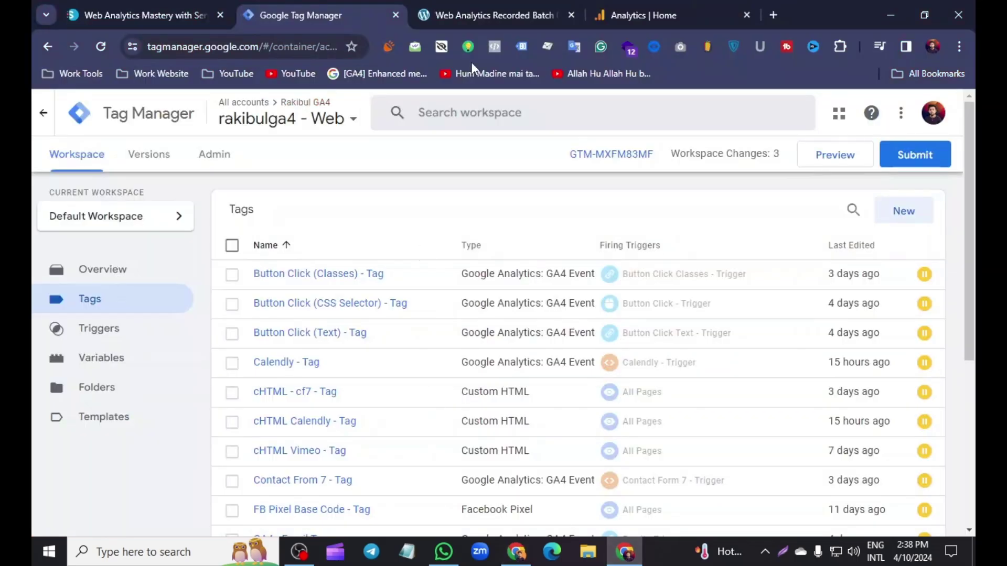
click(506, 7)
click(227, 49)
right_click(227, 49)
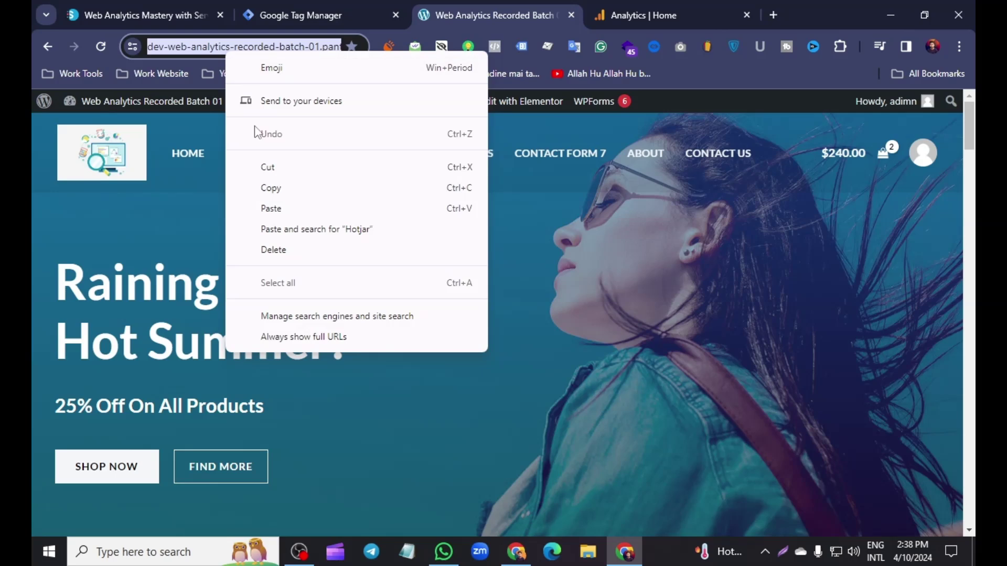
click(266, 184)
click(891, 15)
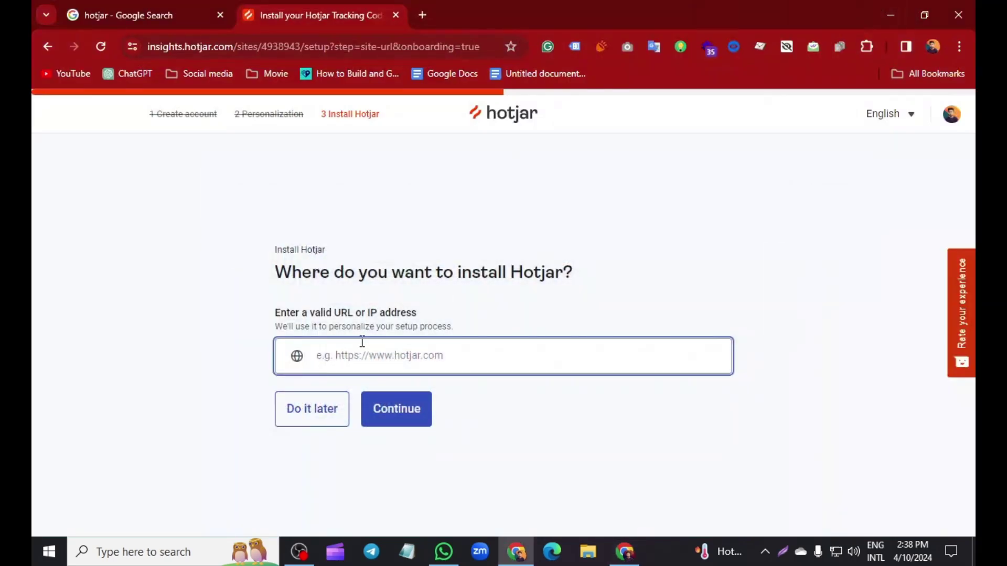
right_click(338, 351)
click(376, 189)
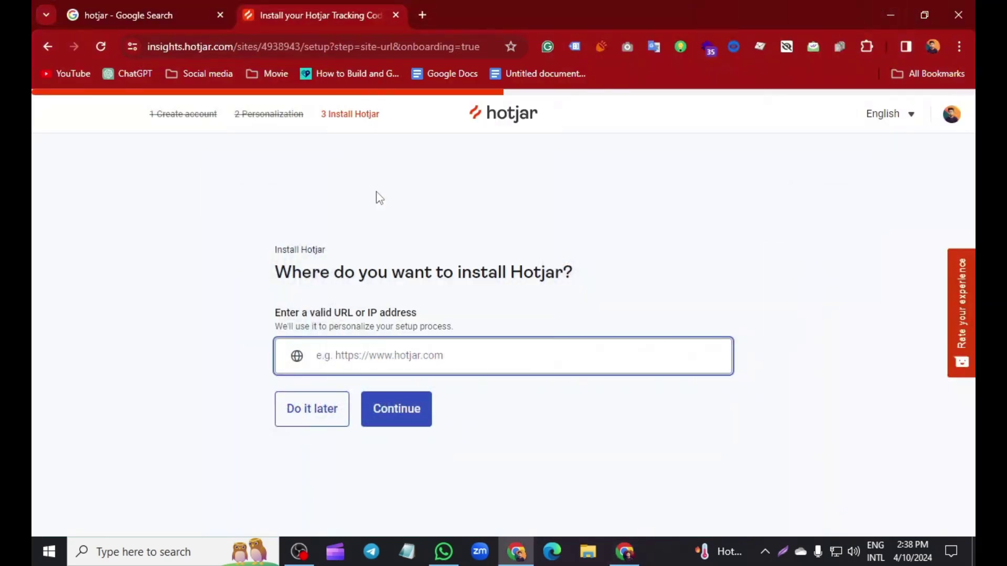
click(395, 420)
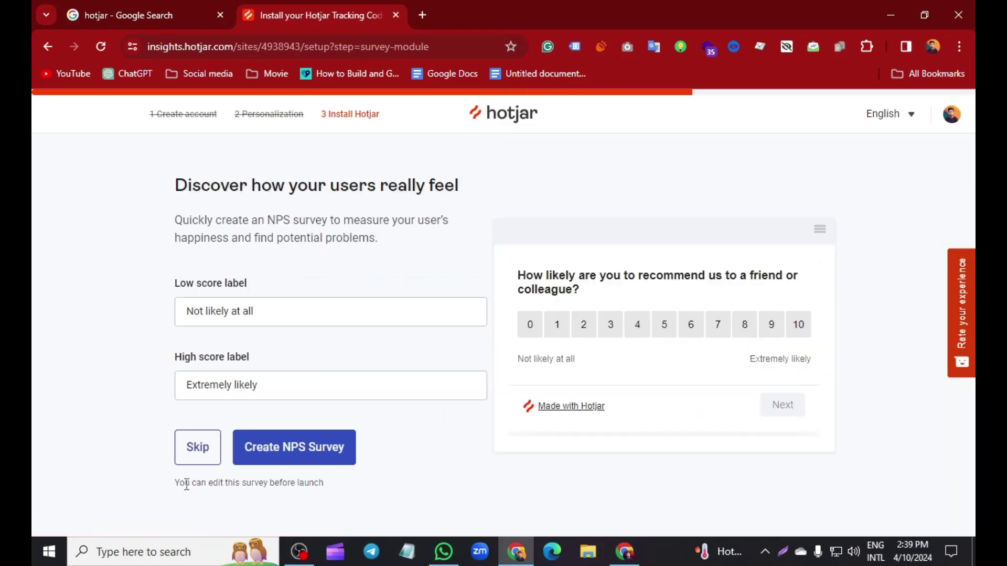
- Skip creating the NPS survey and the feedback widget, and dismiss the free trial notice
click(192, 455)
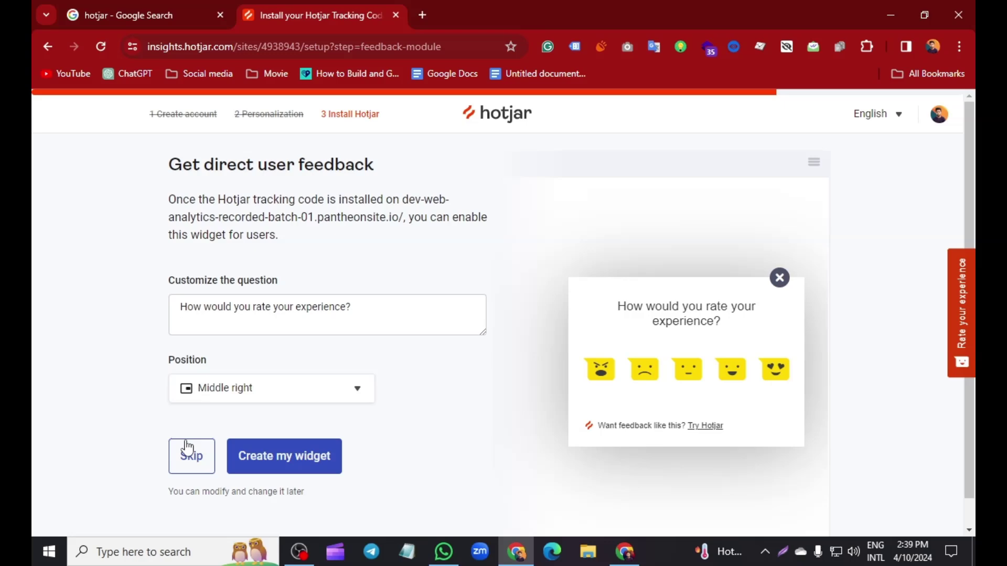
click(192, 456)
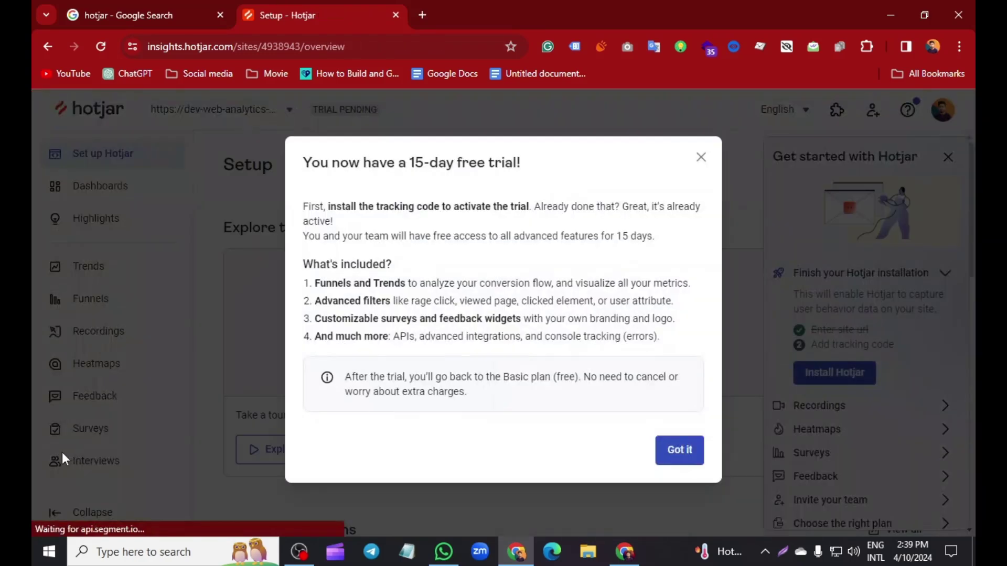
click(684, 453)
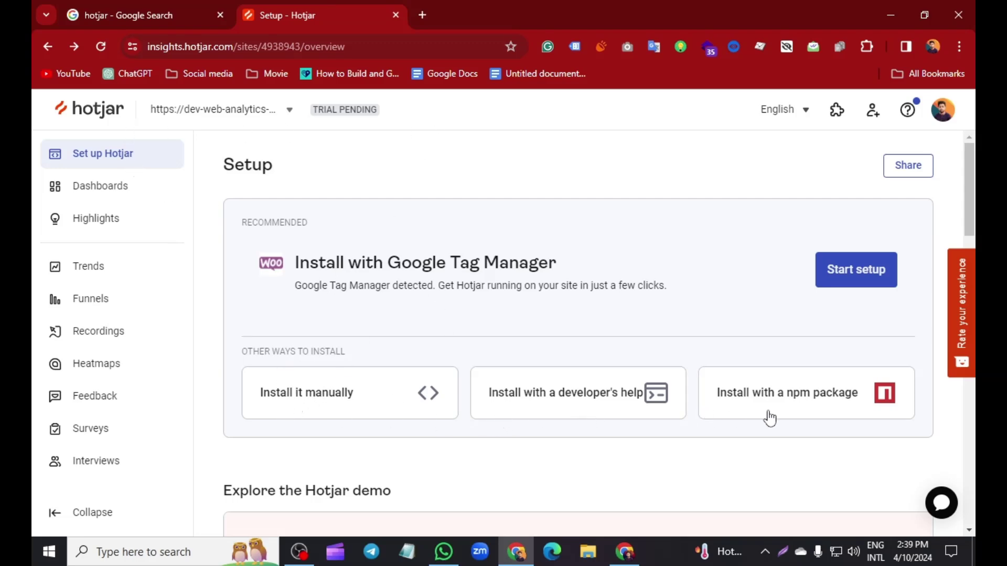
- Open the manual installation instructions for the tracking code and locate the site ID
scroll(809, 264, down, 5)
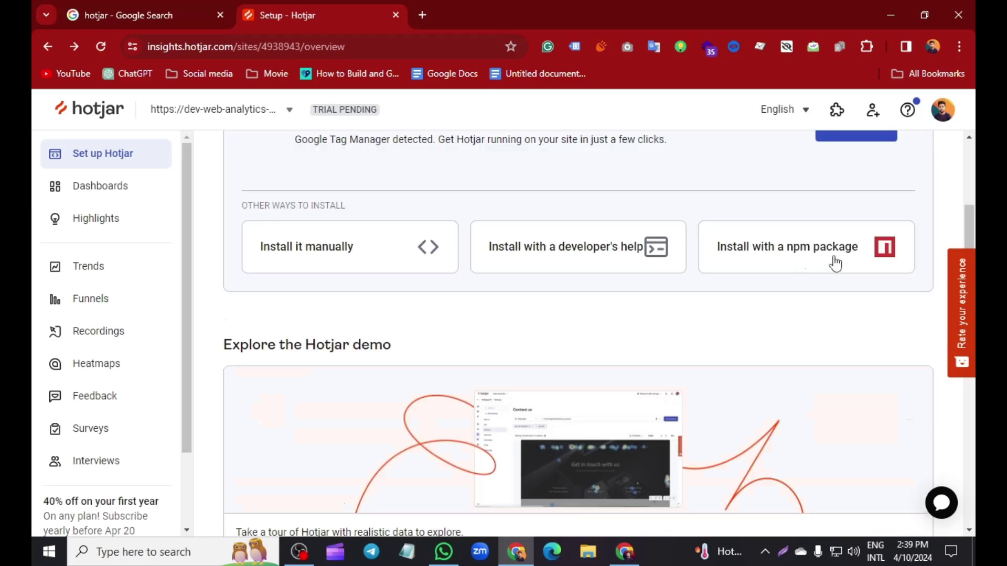
click(313, 247)
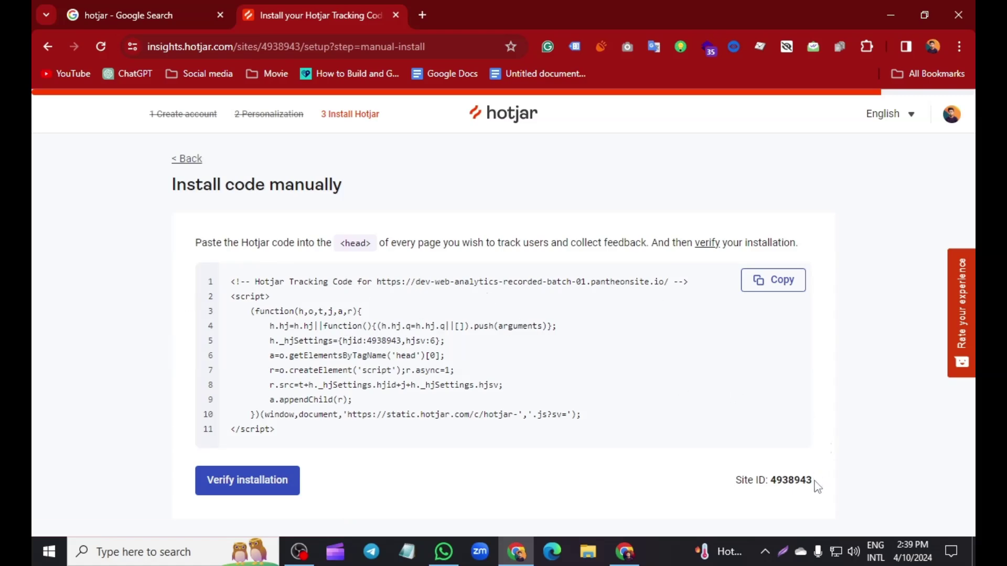
drag(812, 481, 768, 481)
click(790, 496)
double_click(808, 481)
click(675, 502)
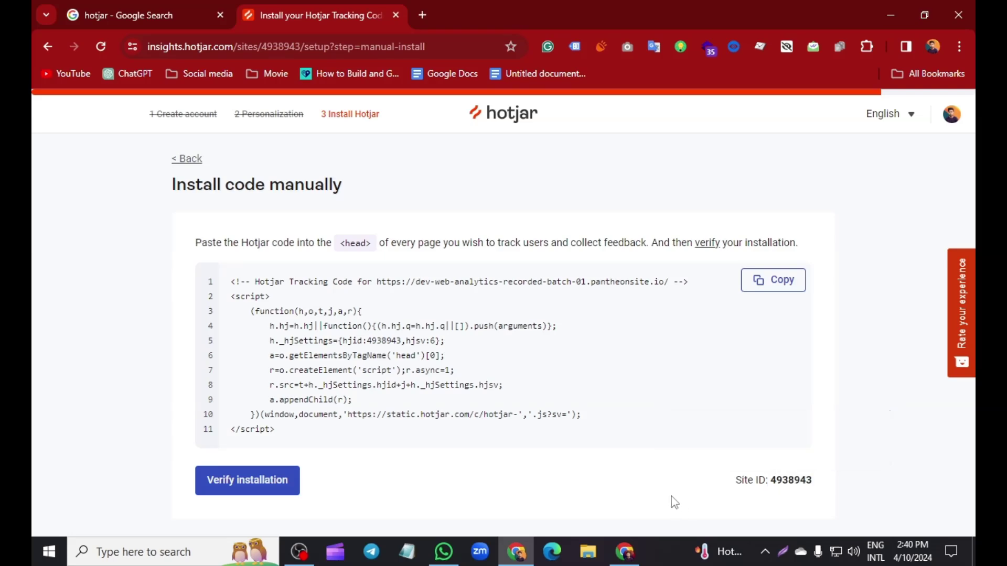
- Switch to Google Tag Manager and create a new tag of the Hotjar Tracking Code type
click(623, 560)
click(316, 11)
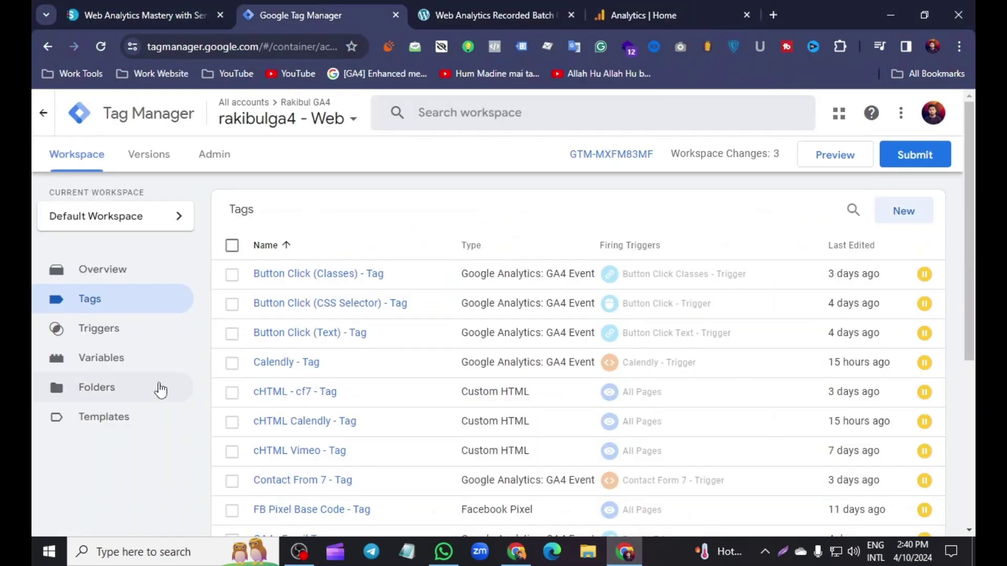
click(903, 212)
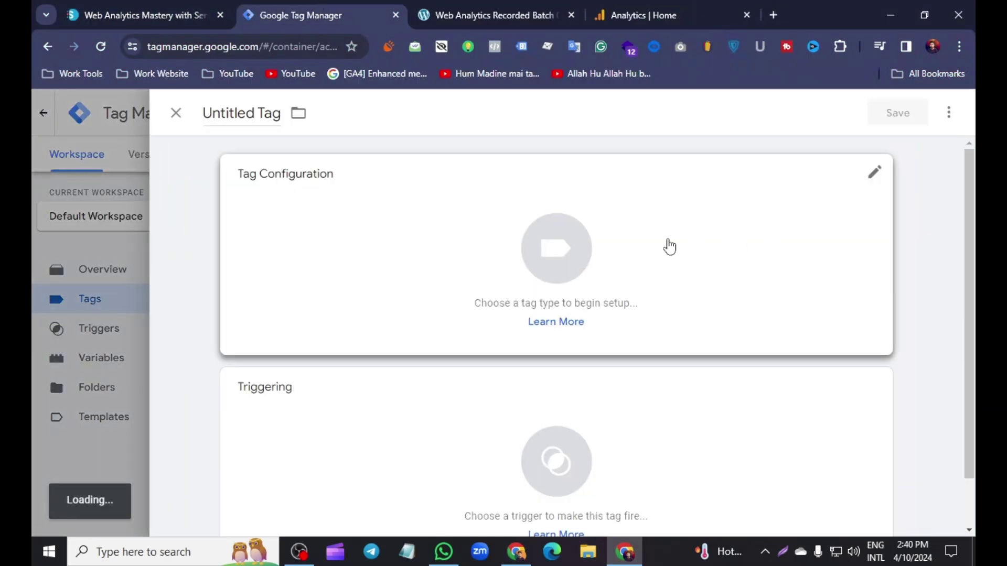
click(870, 174)
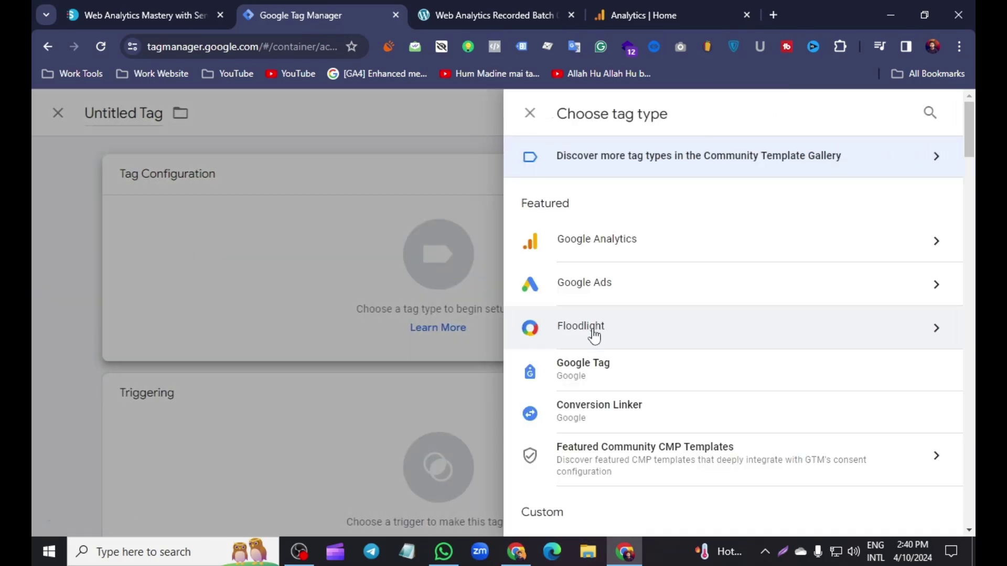
scroll(593, 334, down, 6)
scroll(586, 330, up, 6)
scroll(586, 331, up, 1)
click(933, 106)
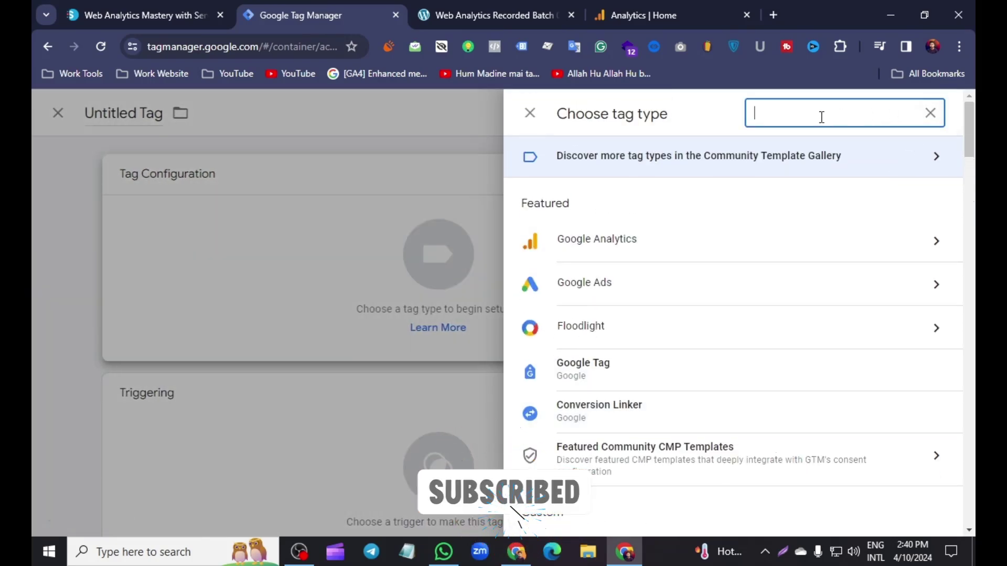
text(hot)
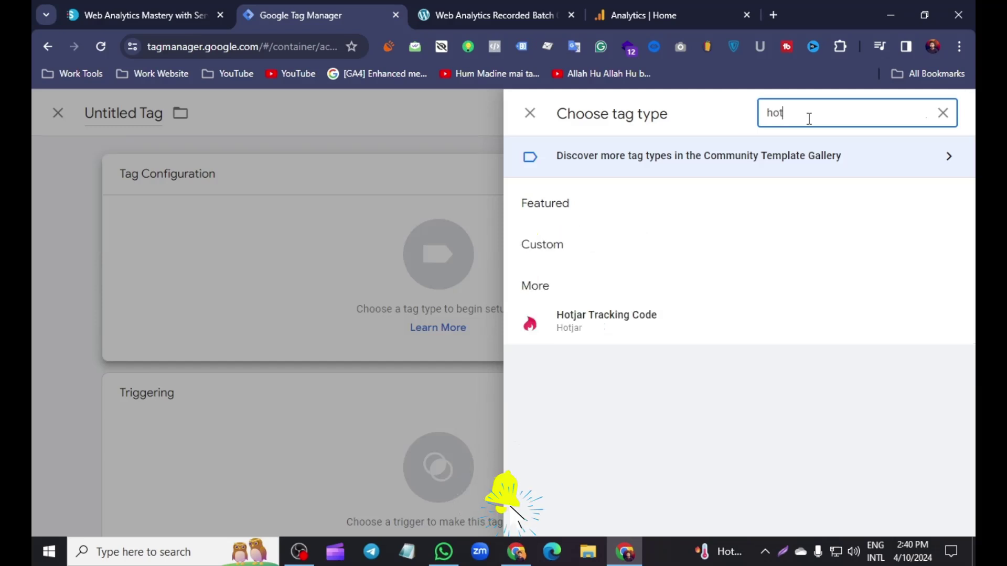
click(614, 324)
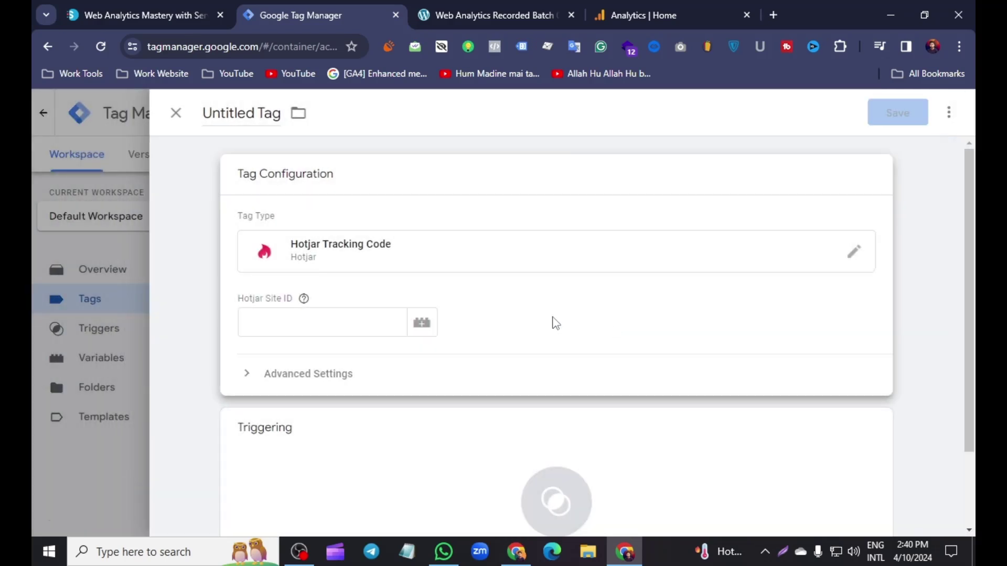
- Copy the site ID from Hotjar's manual installation page into the new tag's Hotjar Site ID setting
click(314, 321)
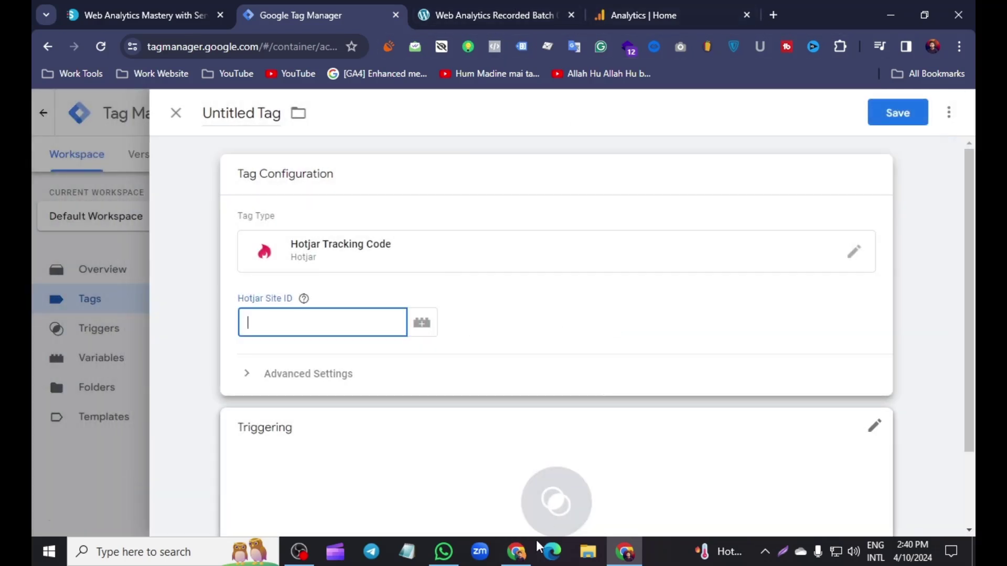
click(516, 551)
double_click(790, 480)
right_click(810, 480)
click(683, 293)
click(624, 552)
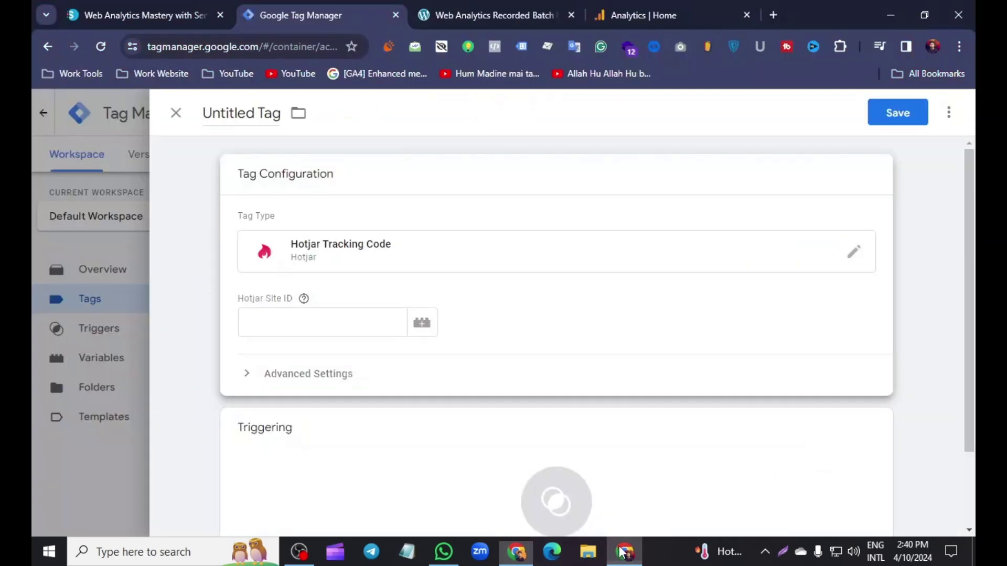
right_click(278, 316)
click(336, 184)
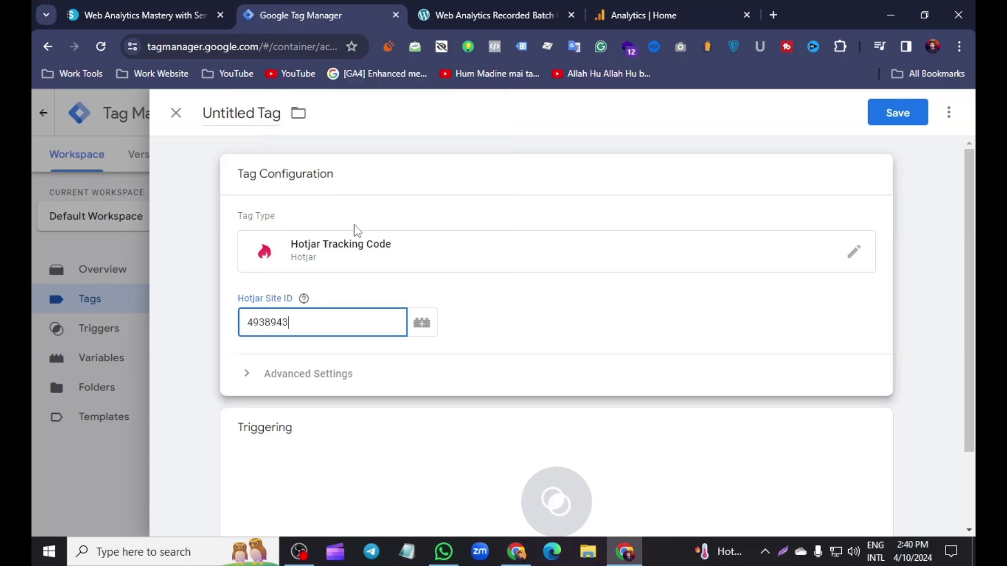
- Assign the All Pages trigger to the tag and save it as Hotjar Tracking Code 1
scroll(404, 290, down, 2)
click(399, 336)
click(236, 179)
click(911, 113)
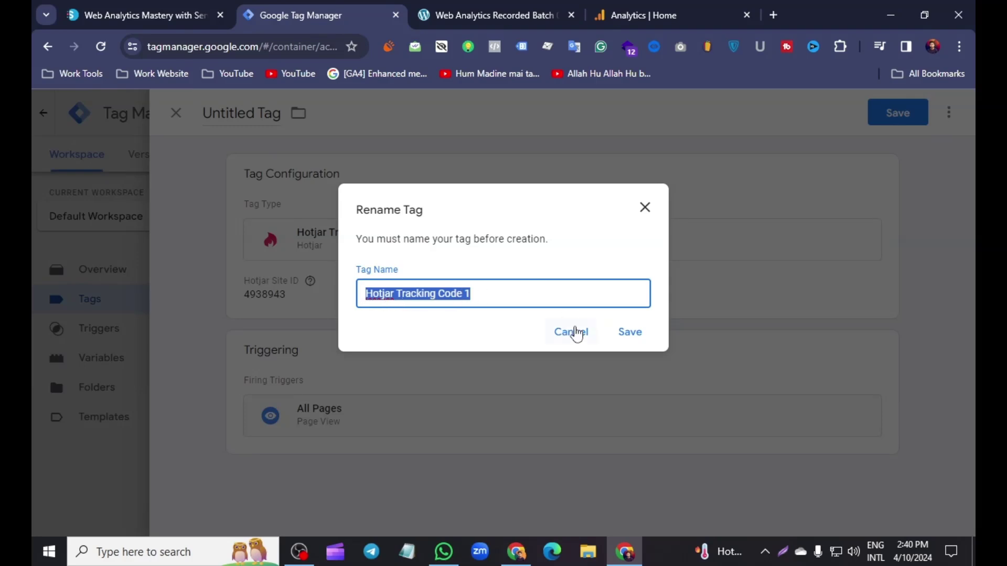
click(640, 332)
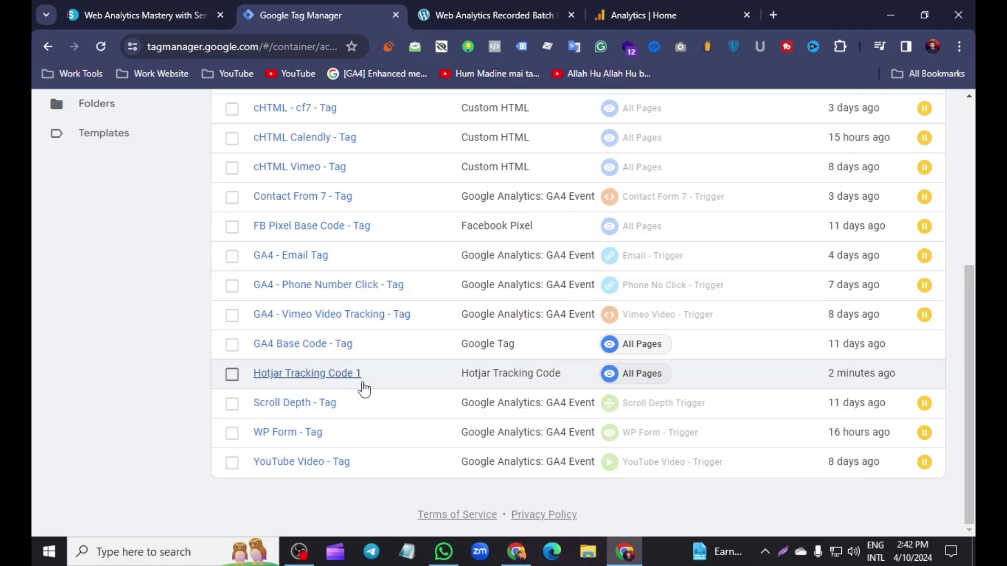
- Submit and publish the container changes without a version name or description, and return to the workspace
scroll(160, 382, up, 5)
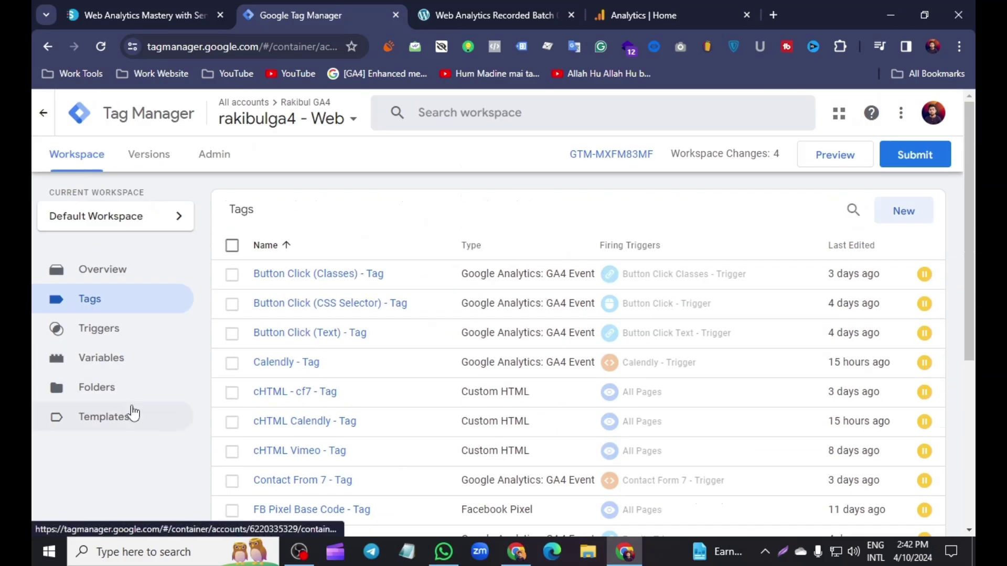
click(915, 156)
click(921, 113)
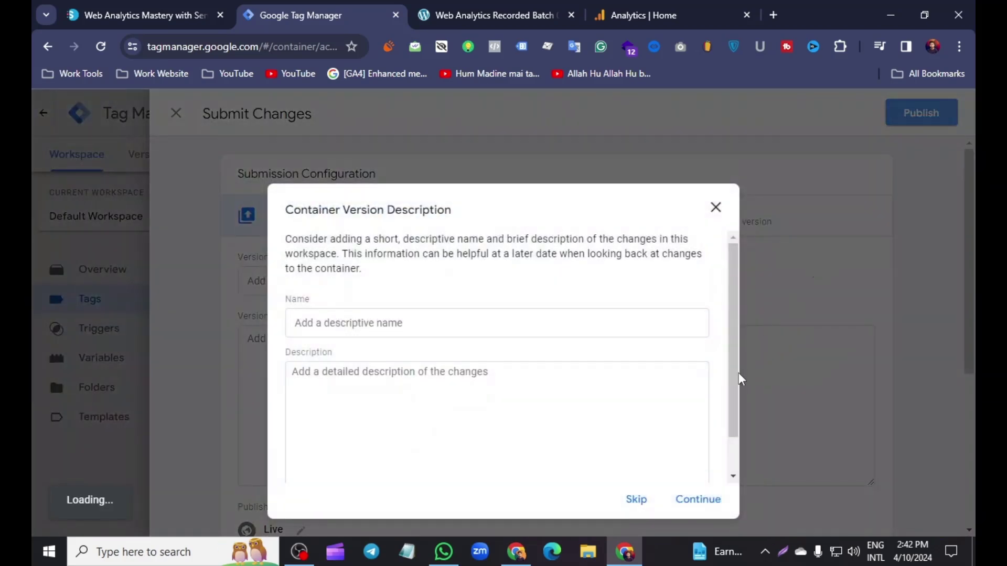
click(693, 499)
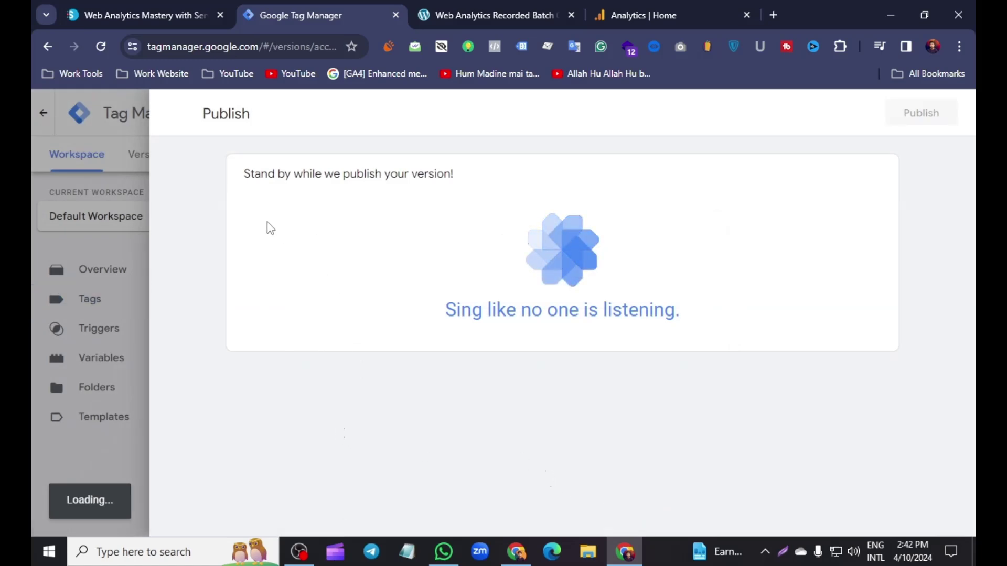
click(171, 111)
click(67, 154)
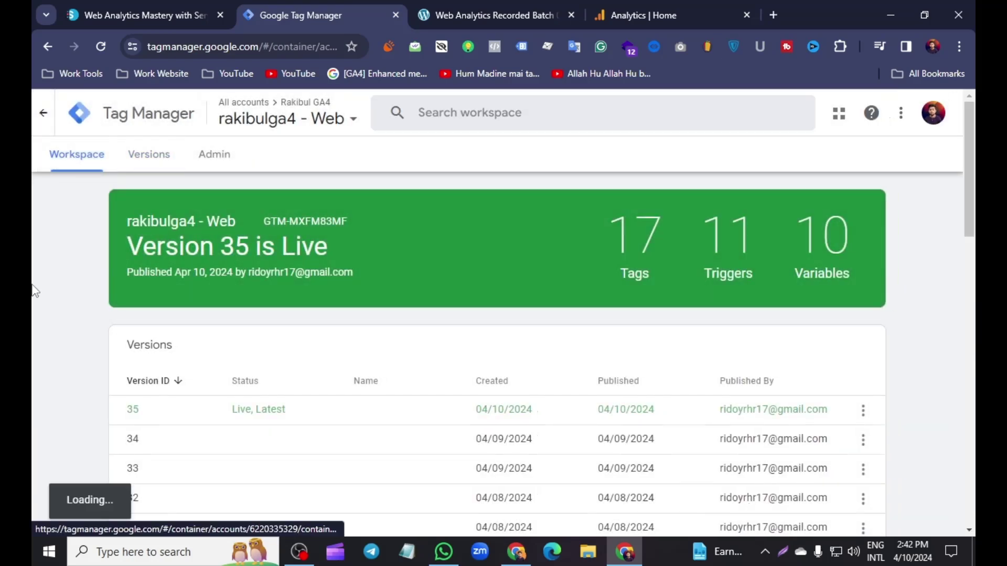
- Switch back to Hotjar and run the installation verification for the dev-web-analytics-recorded-batch-01 site
click(516, 551)
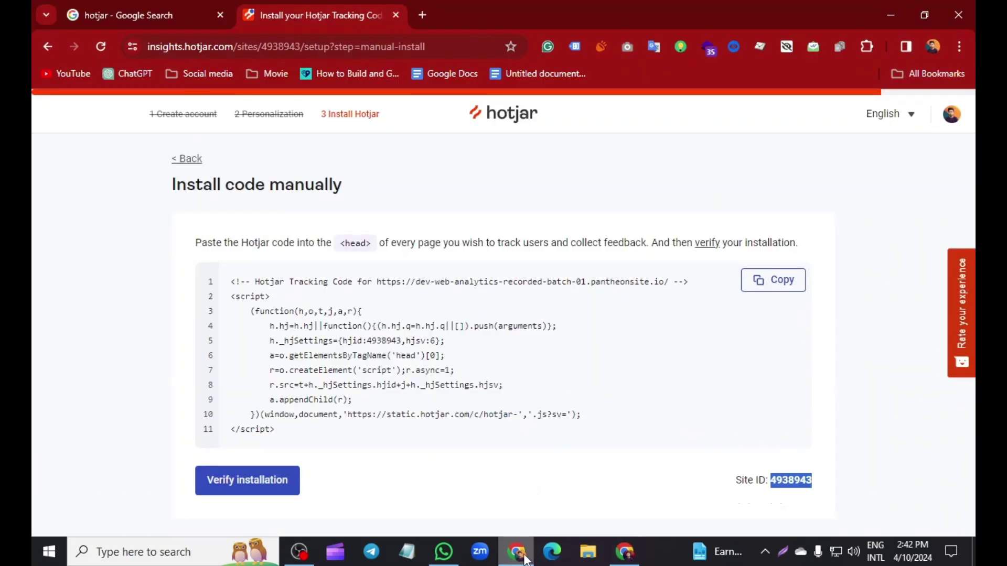
click(237, 493)
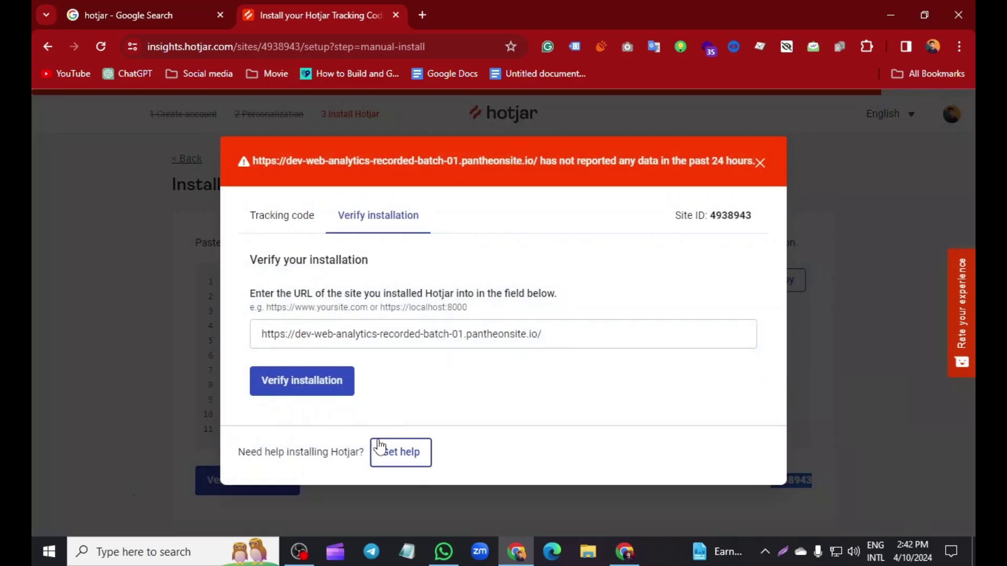
click(302, 382)
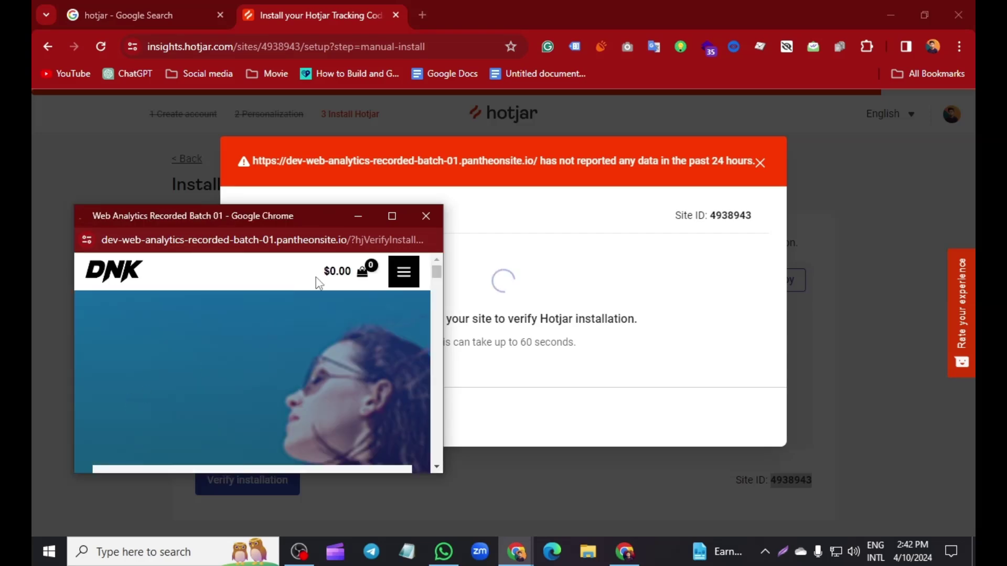
- Finish the installation verification, continue to the site's Hotjar dashboard and open its session Recordings page
drag(330, 220, 612, 416)
click(504, 364)
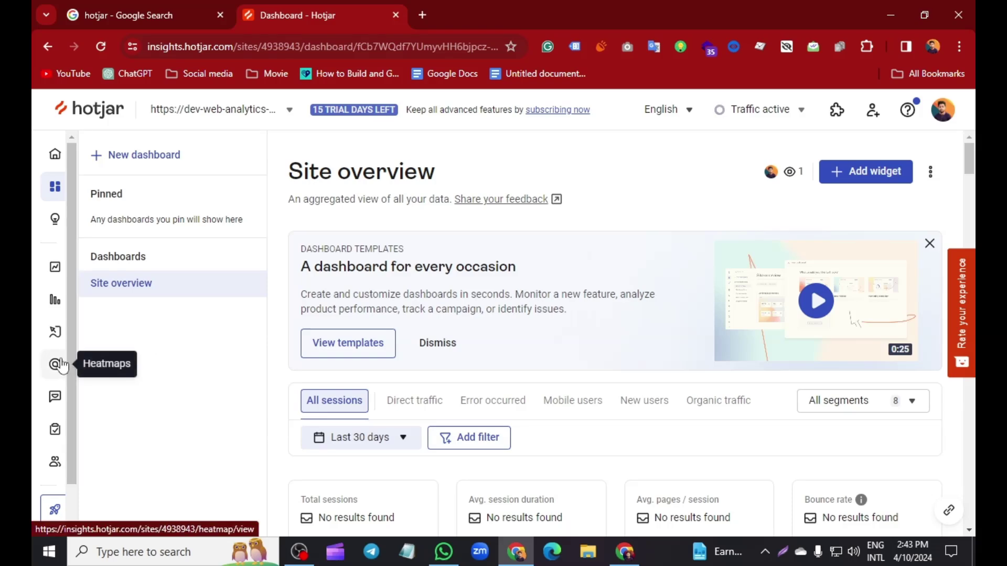
click(55, 336)
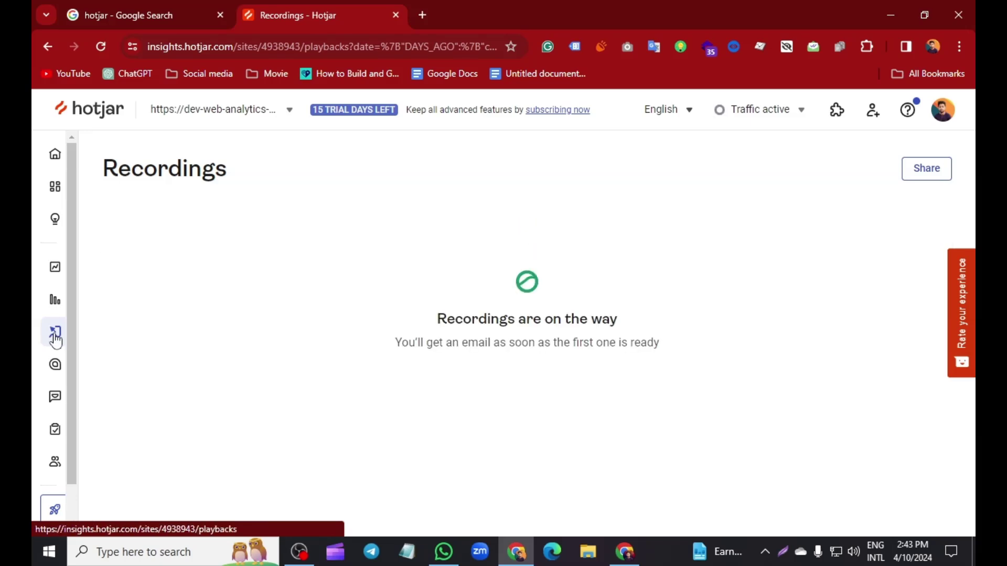
- Switch to Google Tag Manager, start preview mode for the container, connect Tag Assistant to the website and browse its home page
click(891, 14)
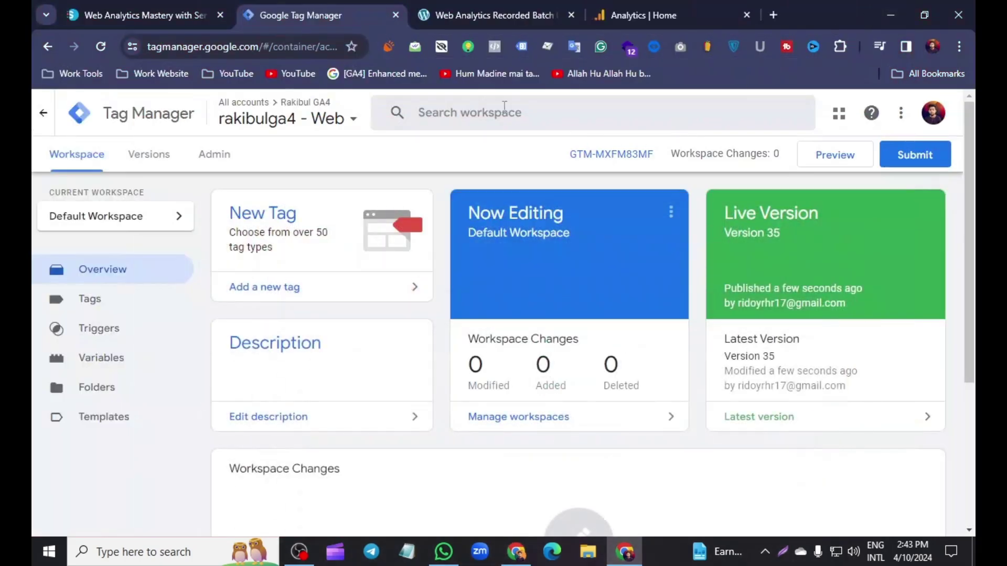
click(842, 155)
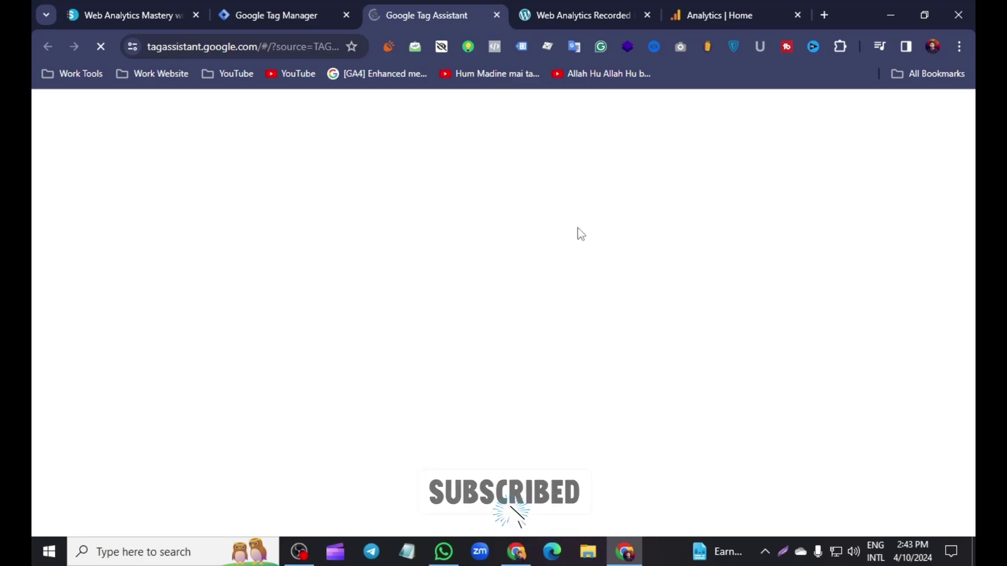
click(506, 446)
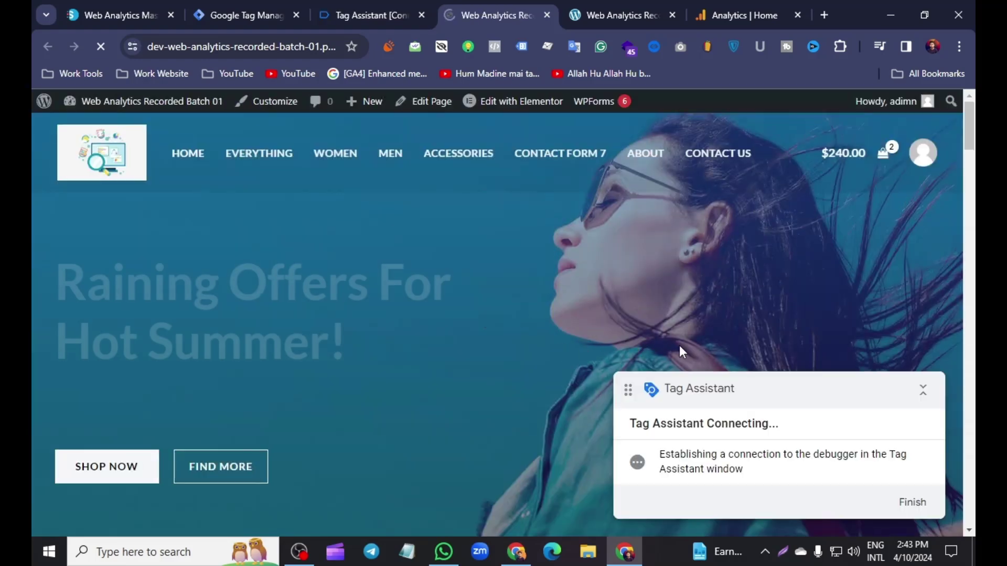
scroll(512, 338, down, 5)
scroll(488, 331, down, 10)
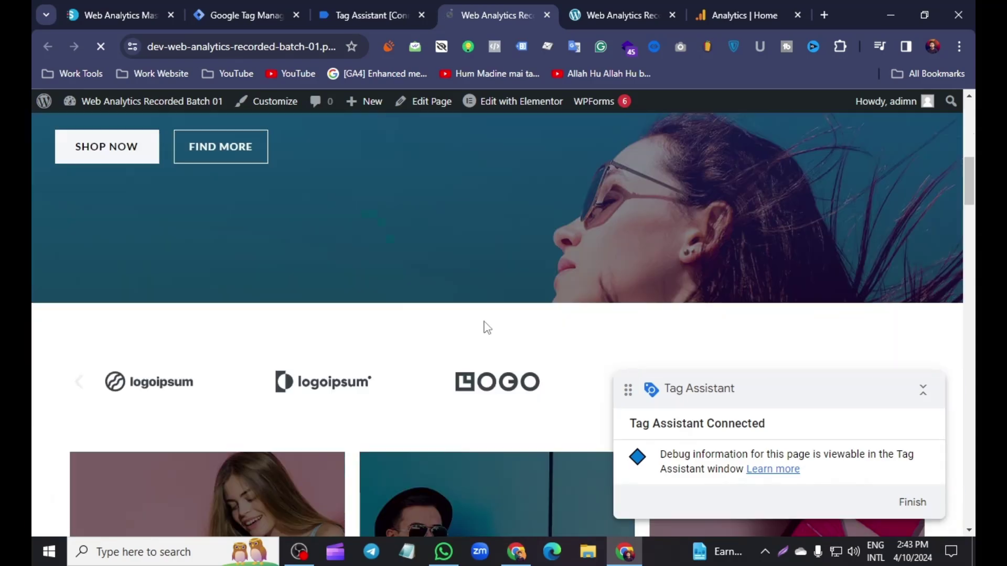
- Return to Tag Assistant, continue past the connection notice and examine which container tags fired on the site
click(372, 14)
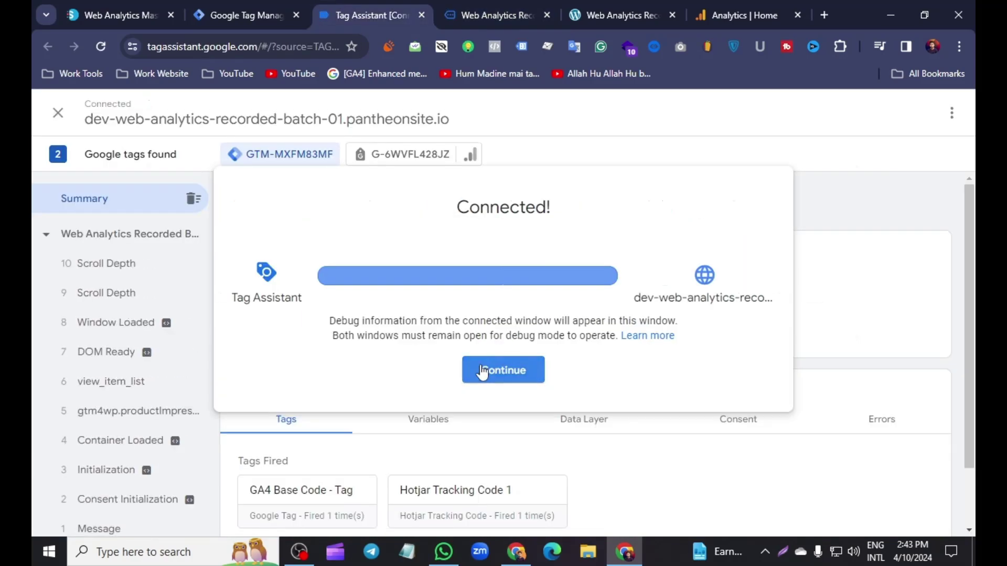
click(470, 367)
scroll(401, 401, down, 2)
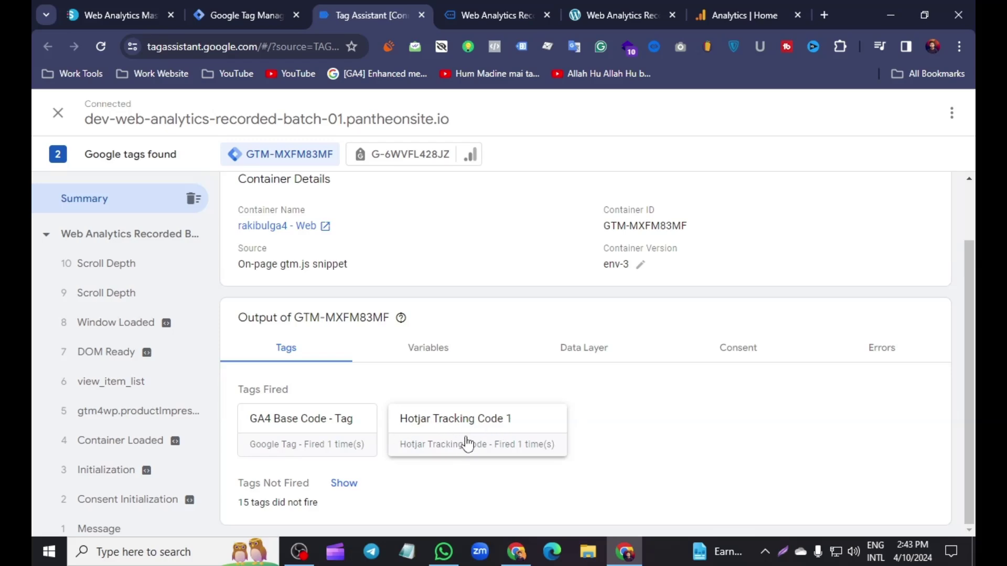
- Go back to the connected store, open DNK Yellow Shoes from Featured Products and add one pair to the cart
click(496, 14)
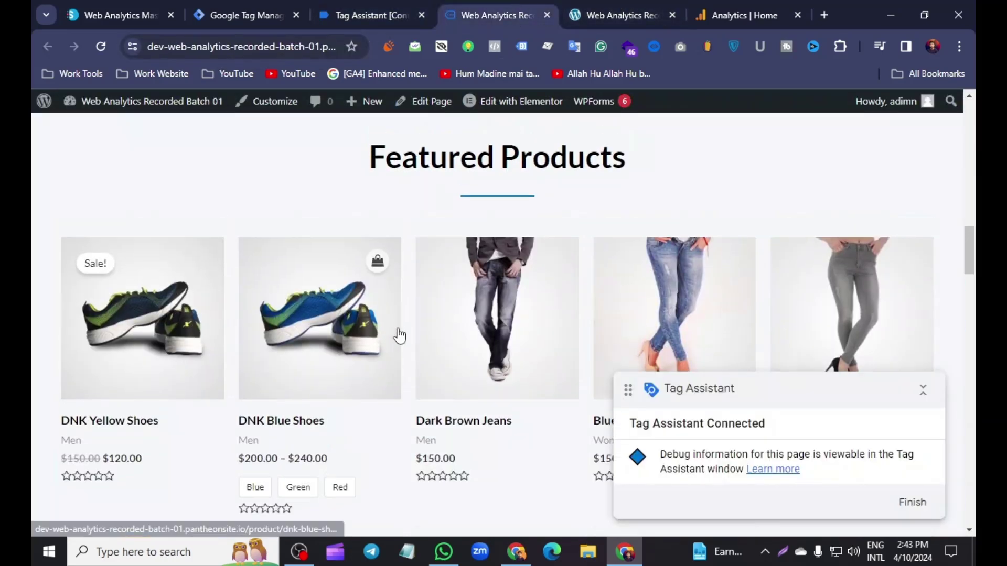
scroll(399, 336, up, 6)
scroll(328, 326, down, 6)
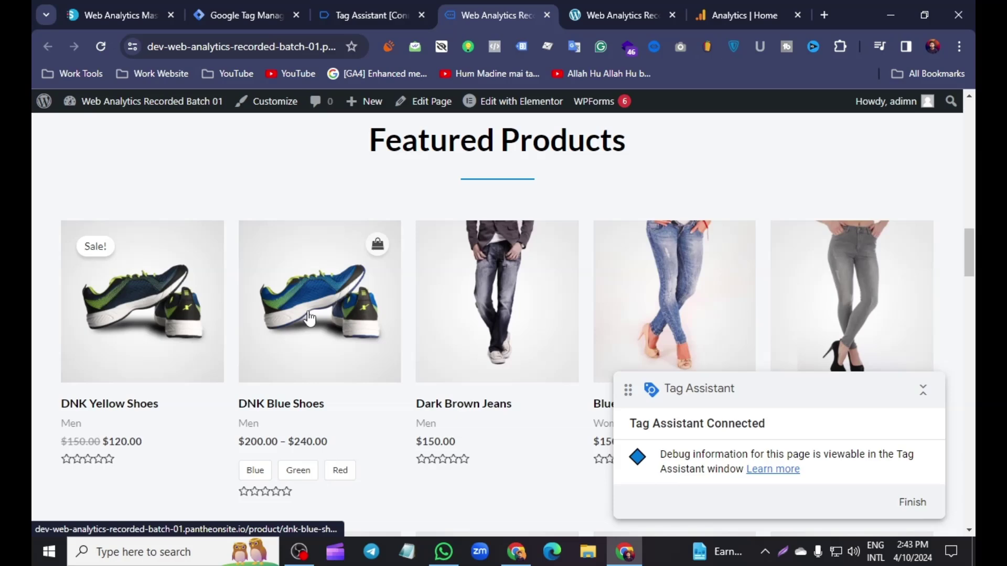
click(133, 305)
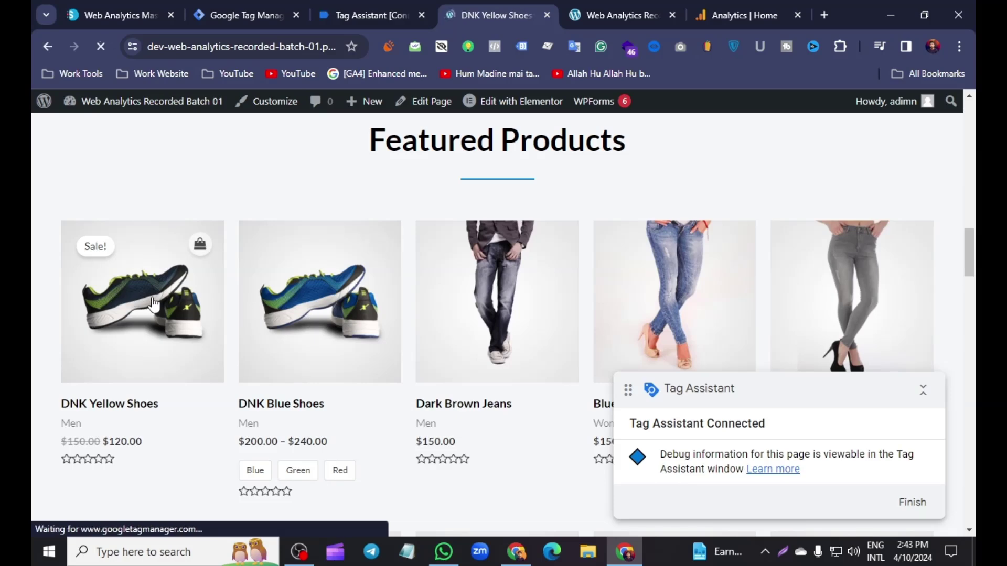
scroll(682, 262, down, 5)
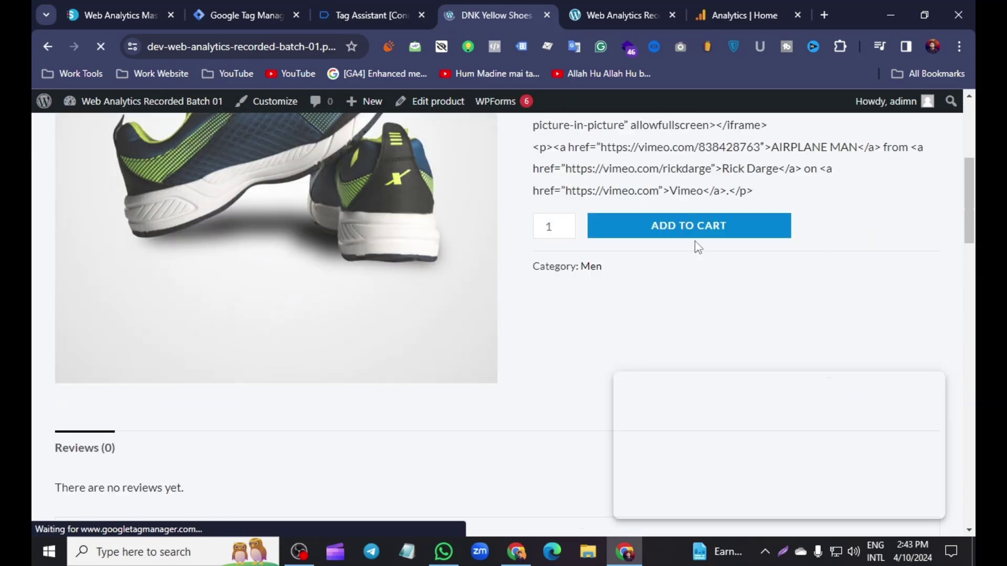
scroll(782, 294, up, 4)
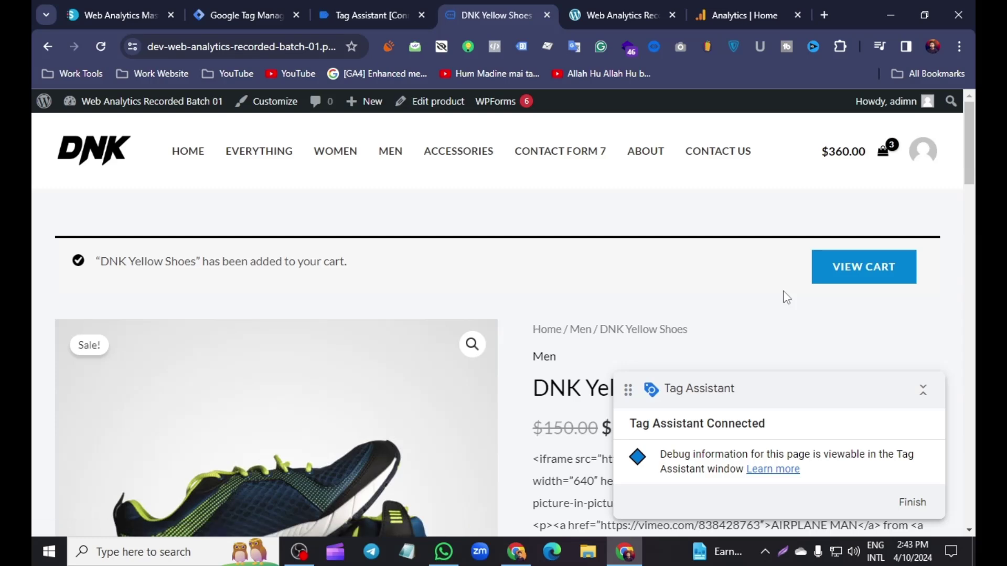
- Look over the DNK Yellow Shoes page, open the cart and review its items and totals
scroll(776, 294, down, 7)
scroll(776, 297, up, 3)
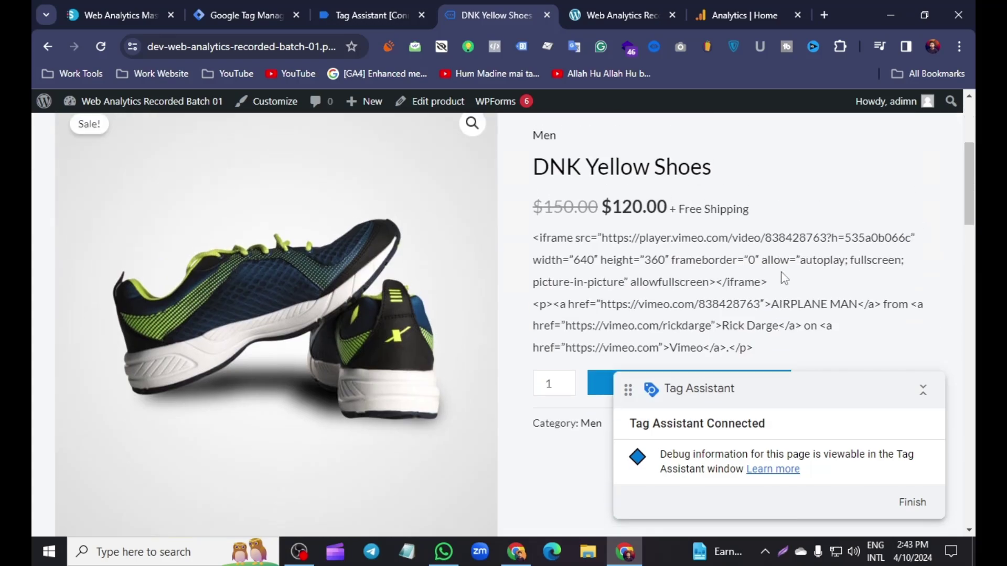
scroll(868, 198, up, 3)
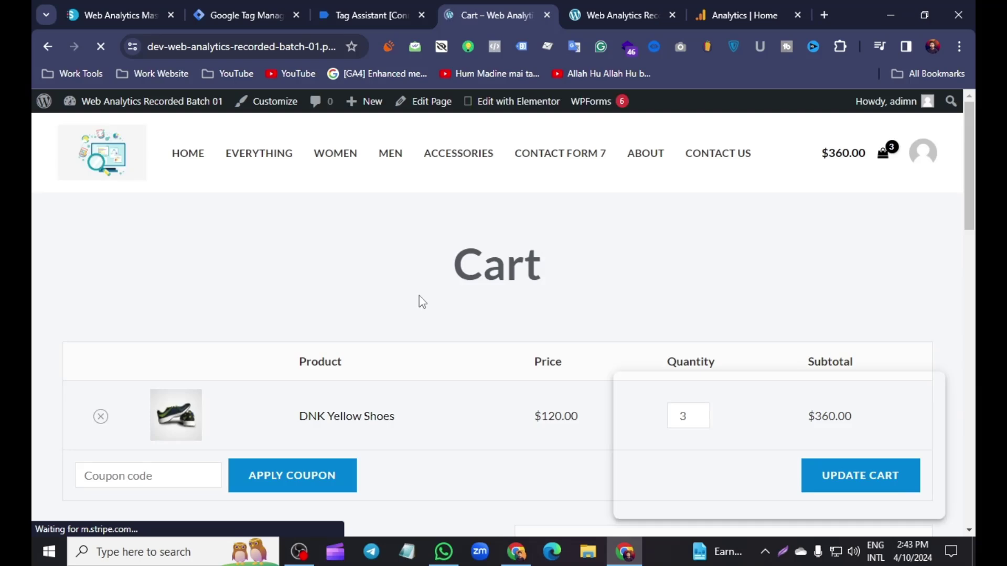
scroll(398, 298, down, 5)
scroll(36, 345, up, 4)
scroll(36, 344, down, 5)
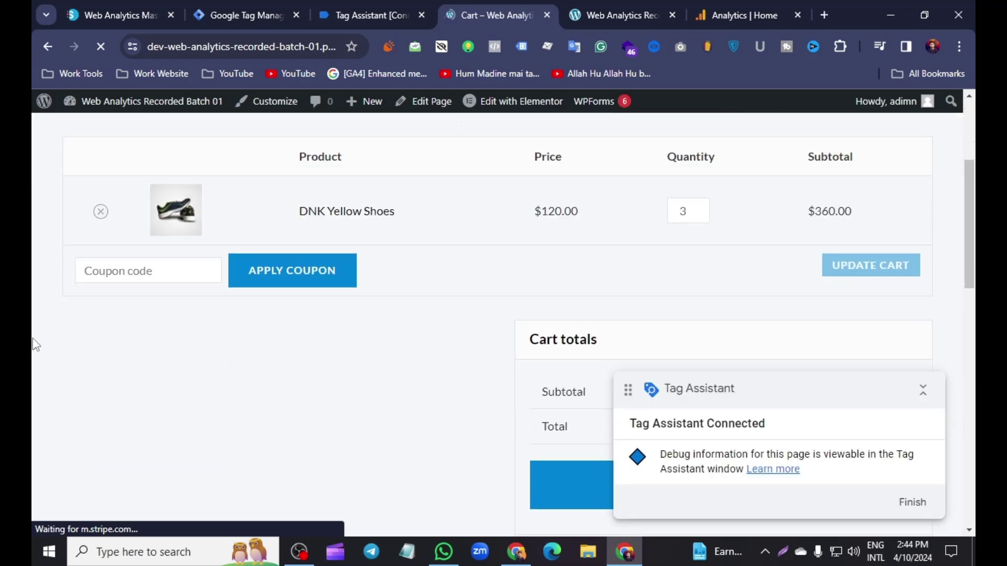
scroll(488, 333, up, 1)
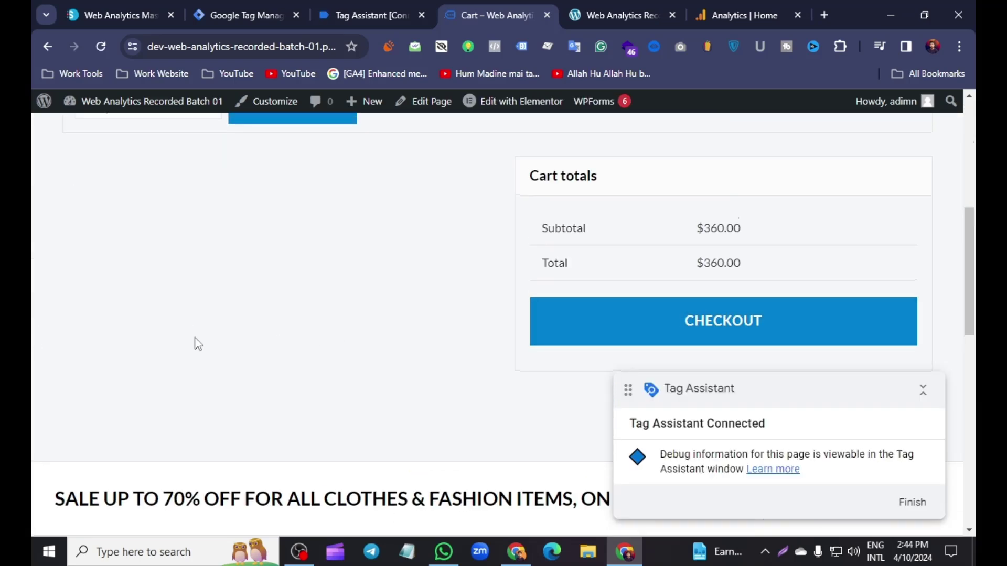
- Proceed to checkout and place the order with the prefilled billing details
click(640, 319)
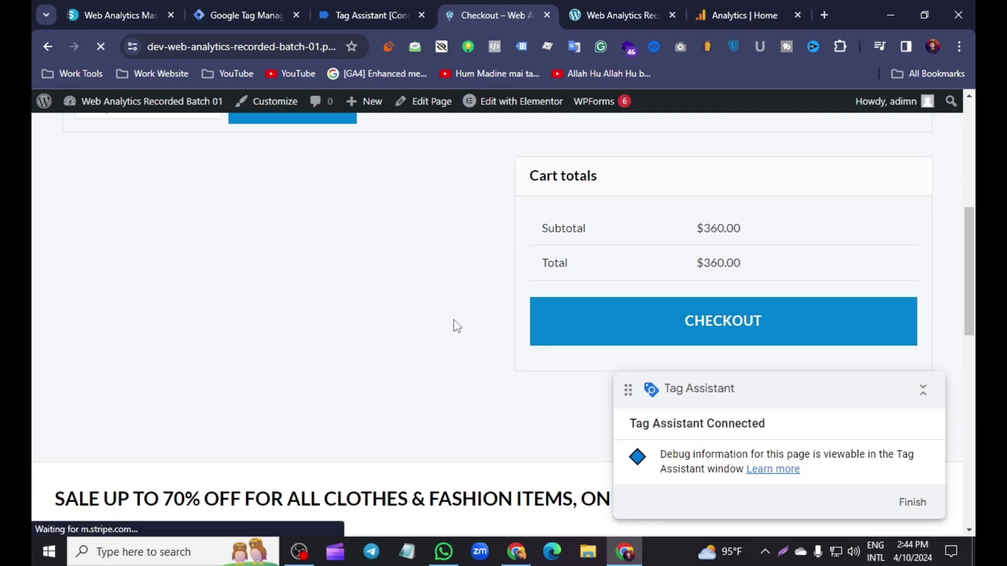
scroll(456, 325, down, 15)
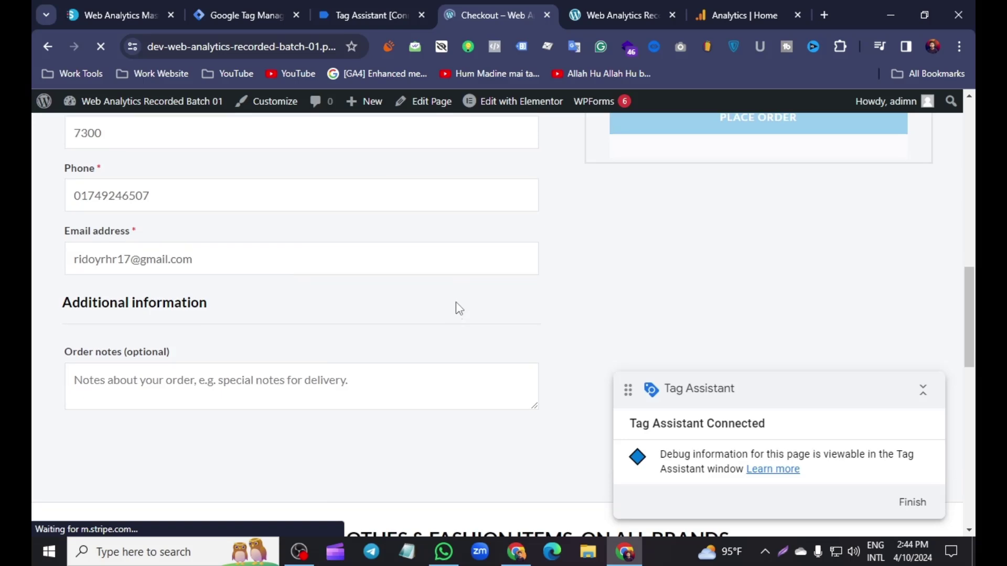
scroll(577, 257, up, 3)
click(639, 266)
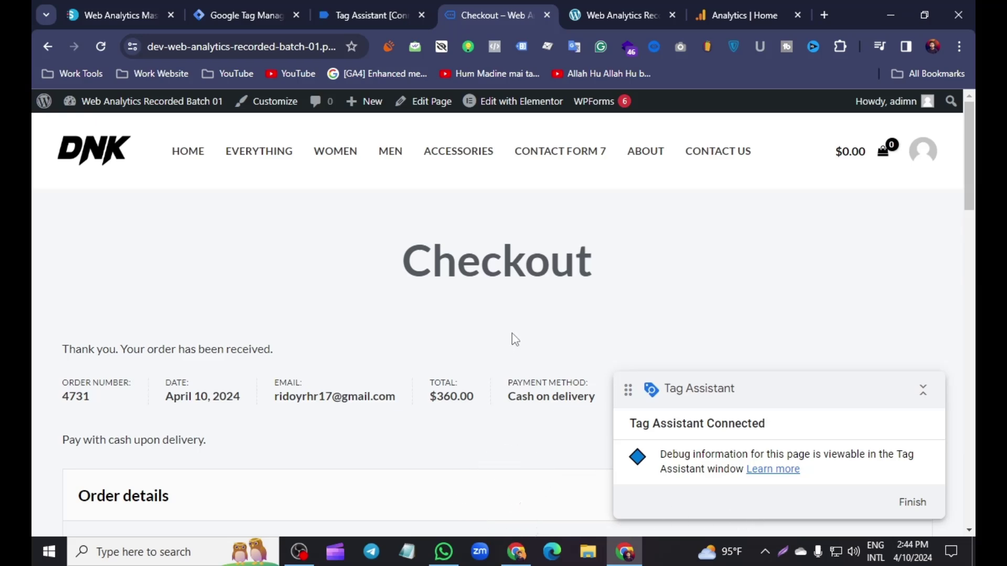
- Switch back to Hotjar's Recordings list and view the relevance score and All recordings filter options without changing them
click(515, 556)
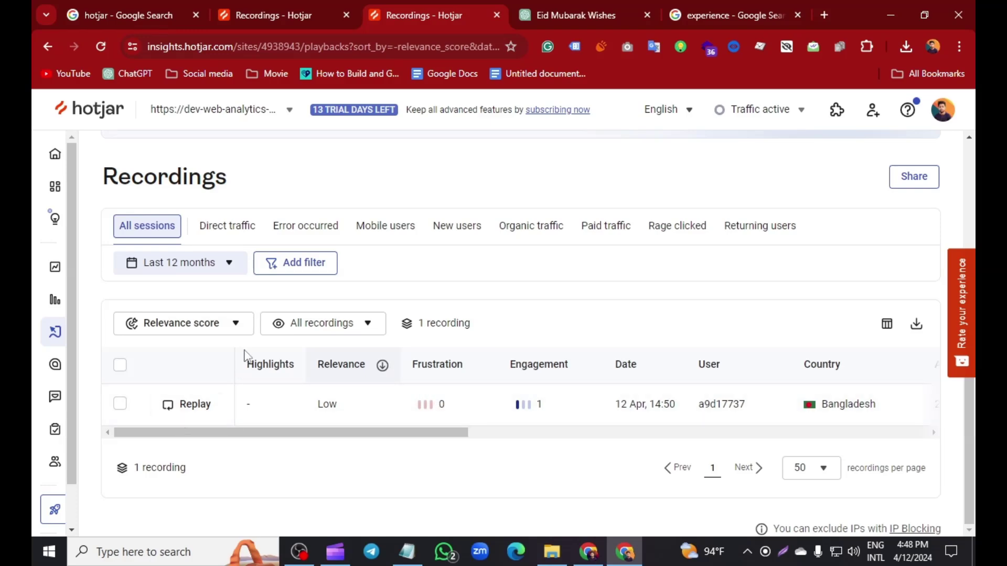
click(245, 323)
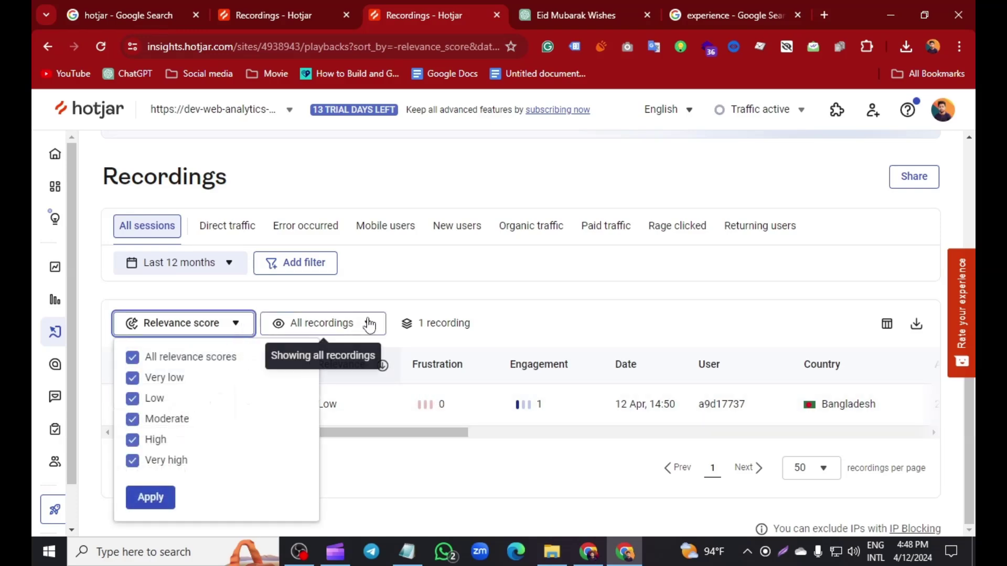
click(351, 332)
click(237, 459)
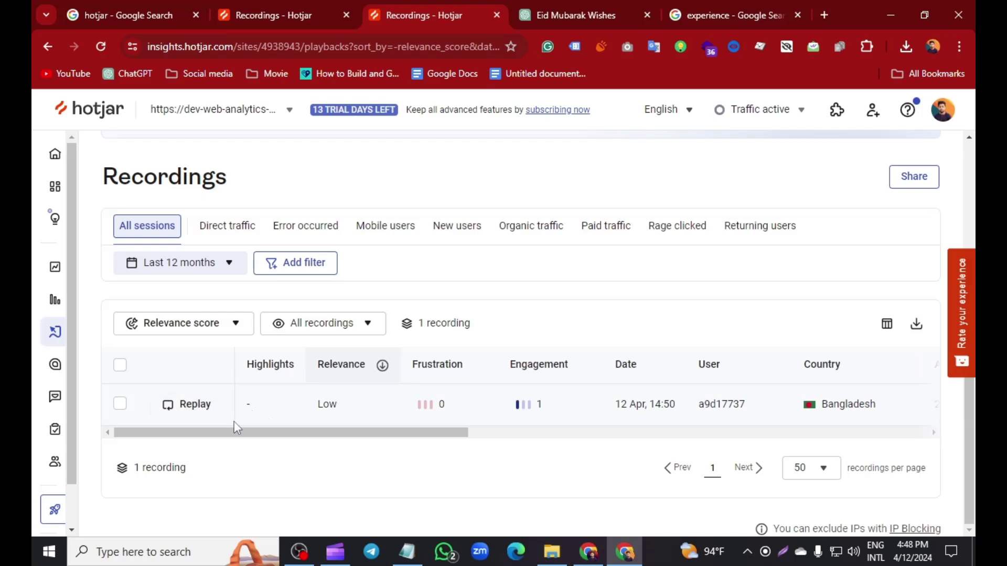
- Replay the captured session and skip ahead to the visit on the store's home page, around 4:15
click(187, 409)
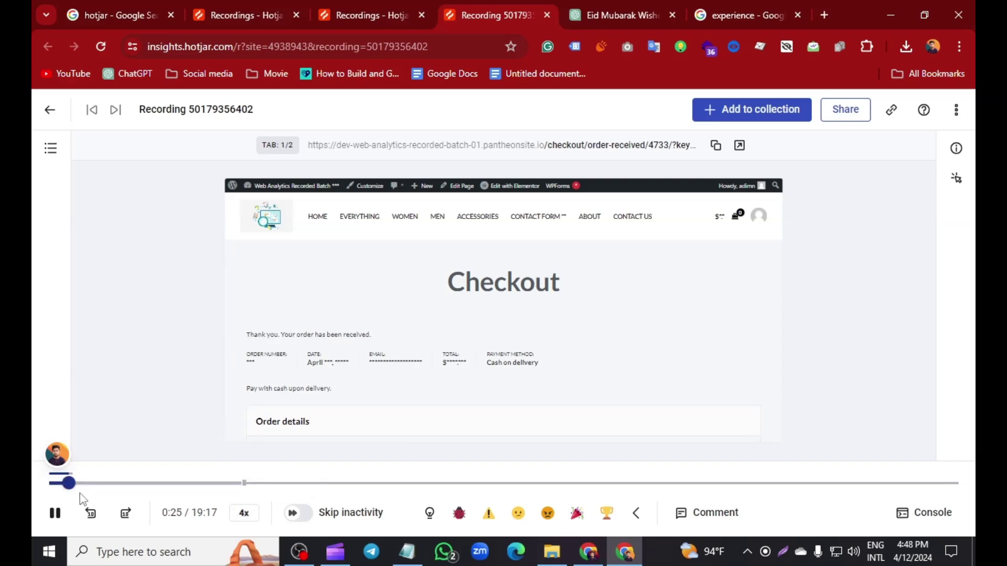
click(181, 482)
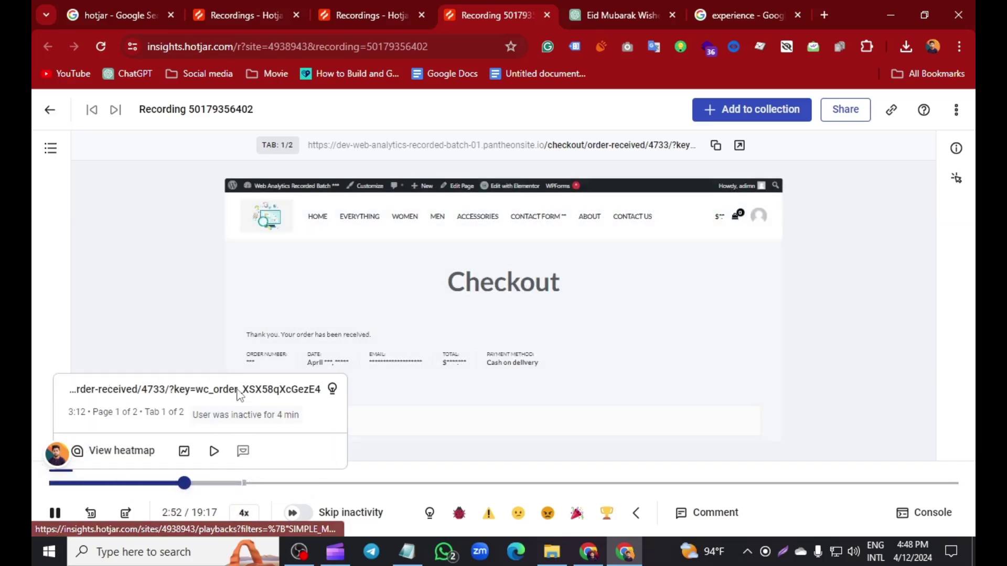
click(243, 483)
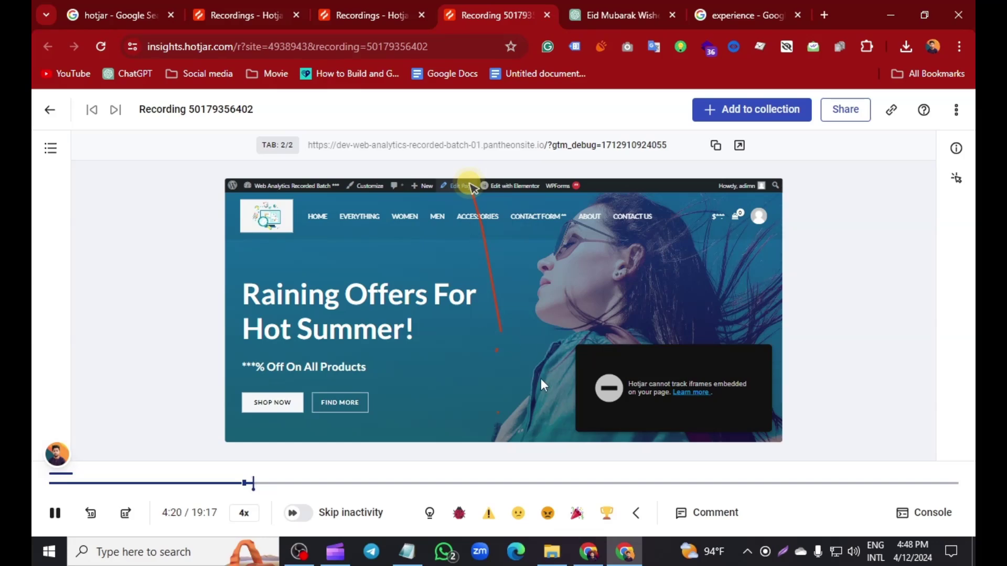
click(249, 483)
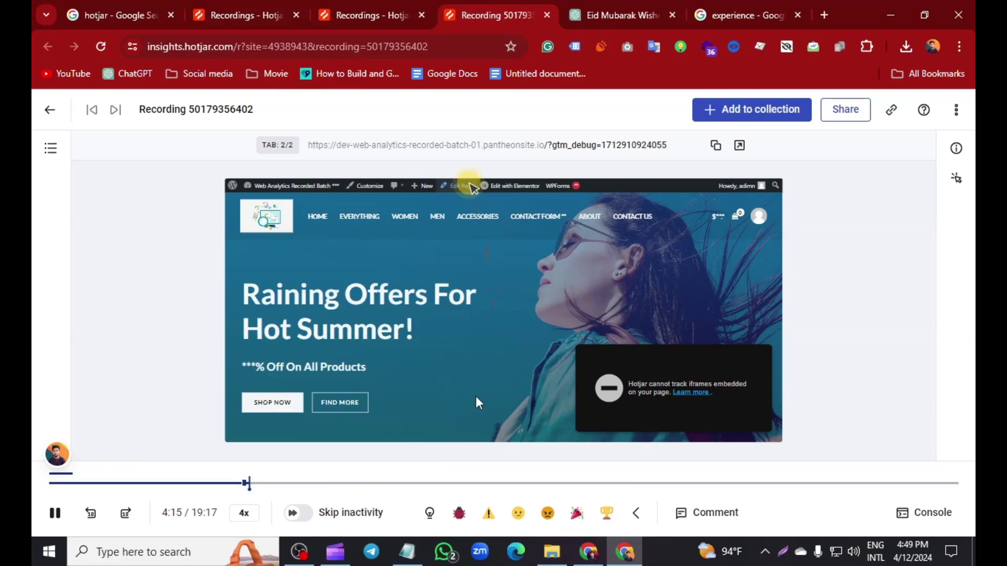